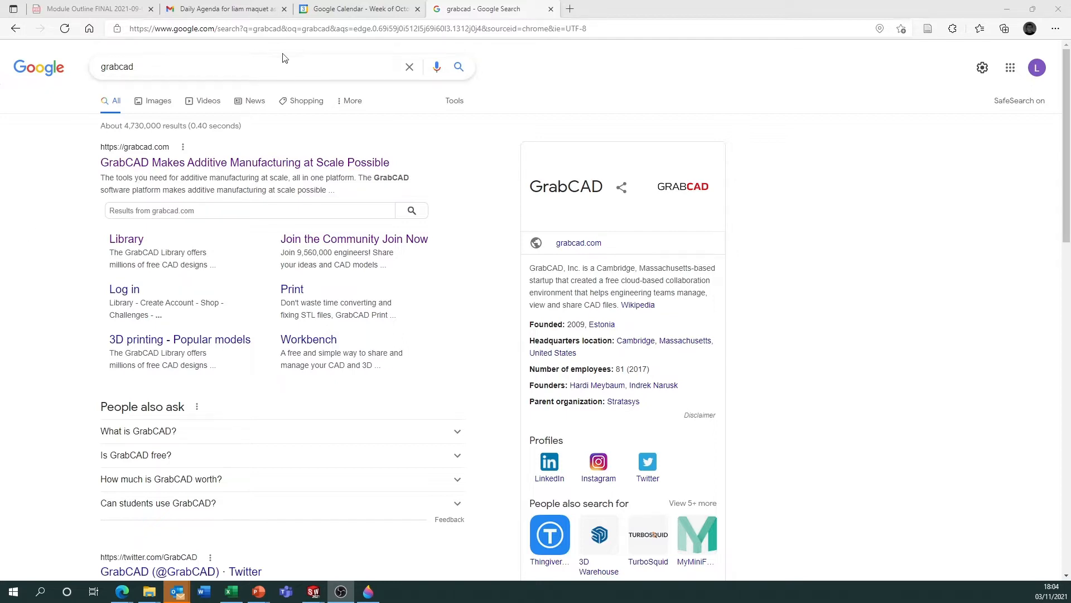
Open the GrabCAD website from the search results and go to its community CAD library.
{"action": "left_click", "coordinate": [192, 169]}
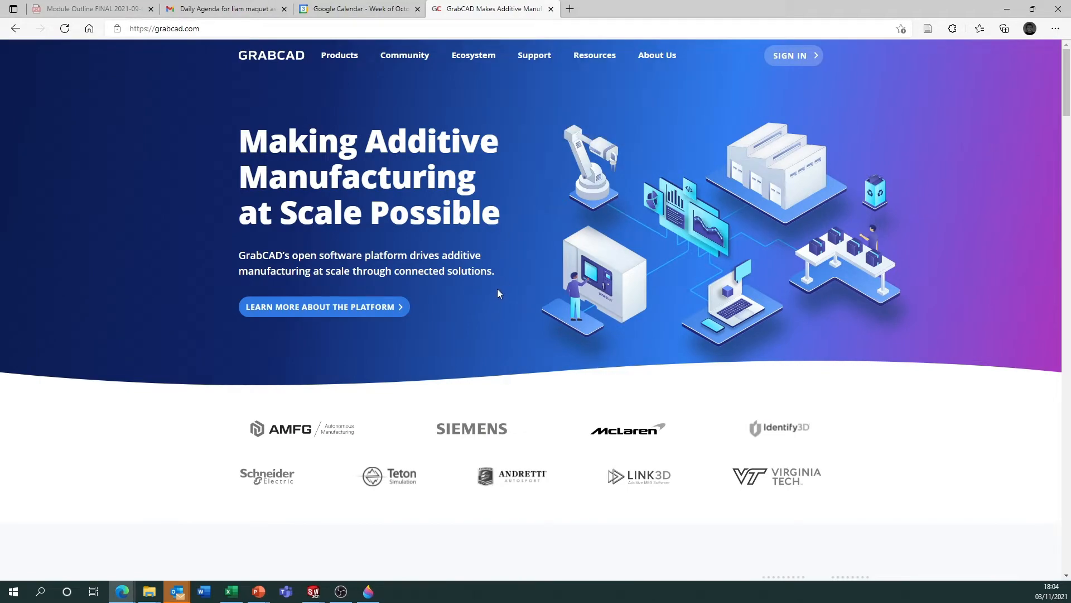
{"action": "scroll", "coordinate": [503, 239], "scroll_direction": "down", "scroll_amount": 20}
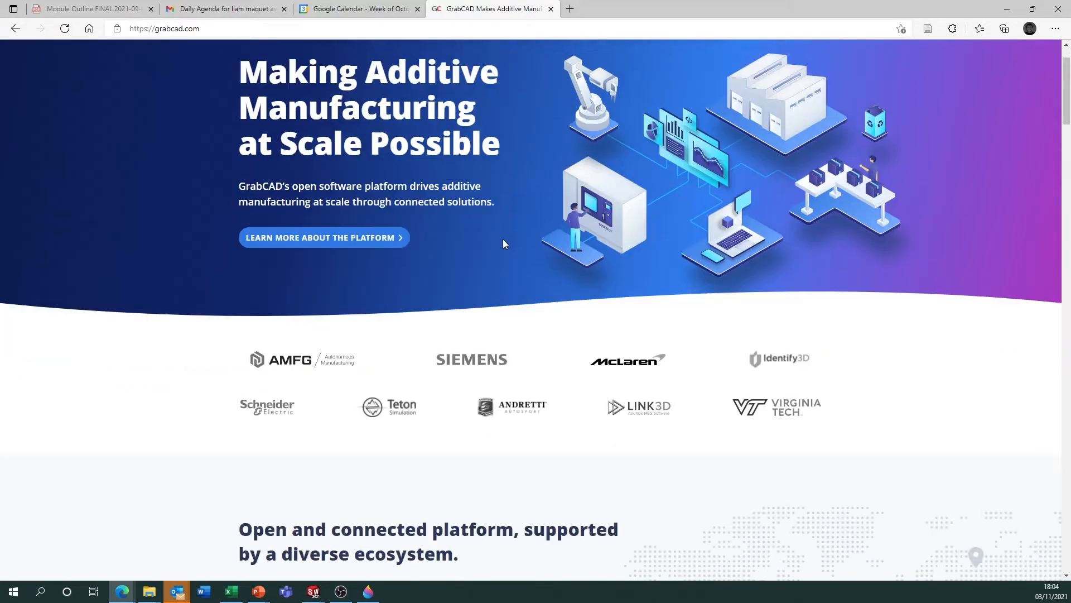
{"action": "scroll", "coordinate": [512, 263], "scroll_direction": "down", "scroll_amount": 15}
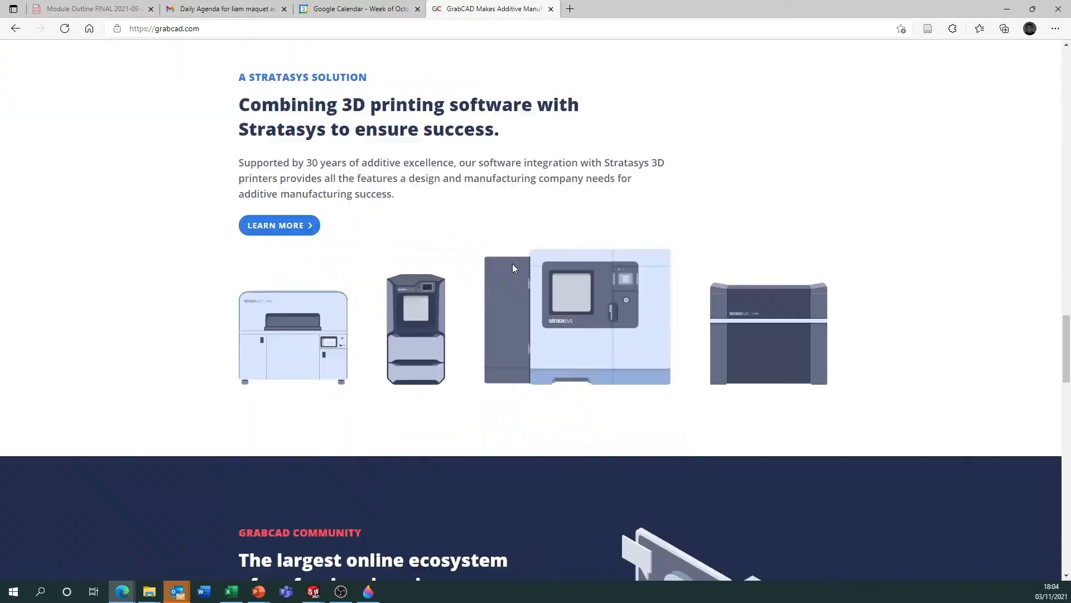
{"action": "scroll", "coordinate": [512, 264], "scroll_direction": "up", "scroll_amount": 3}
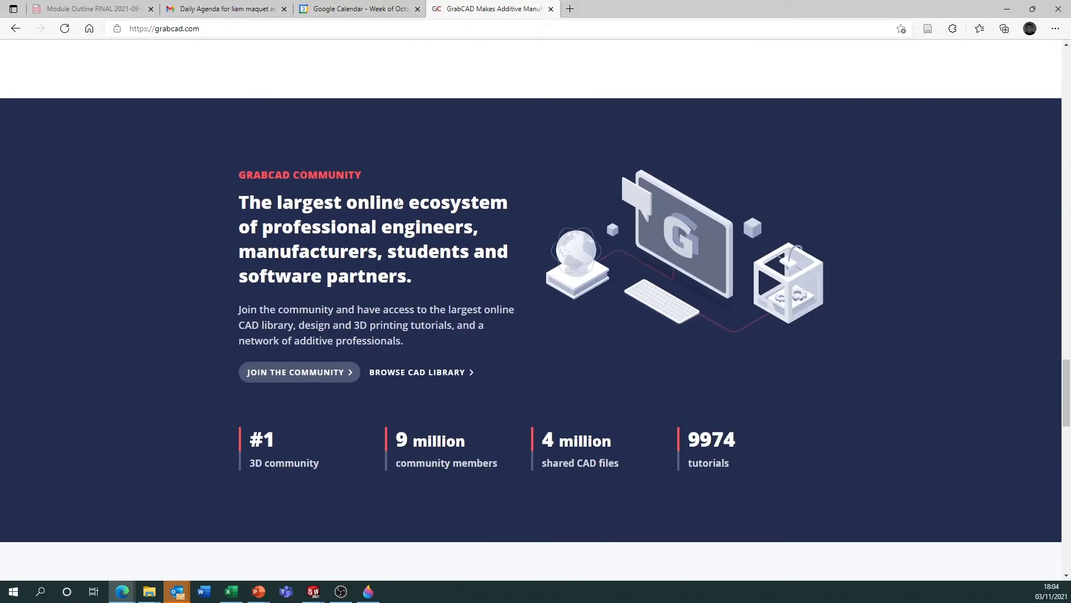
{"action": "left_click", "coordinate": [429, 372]}
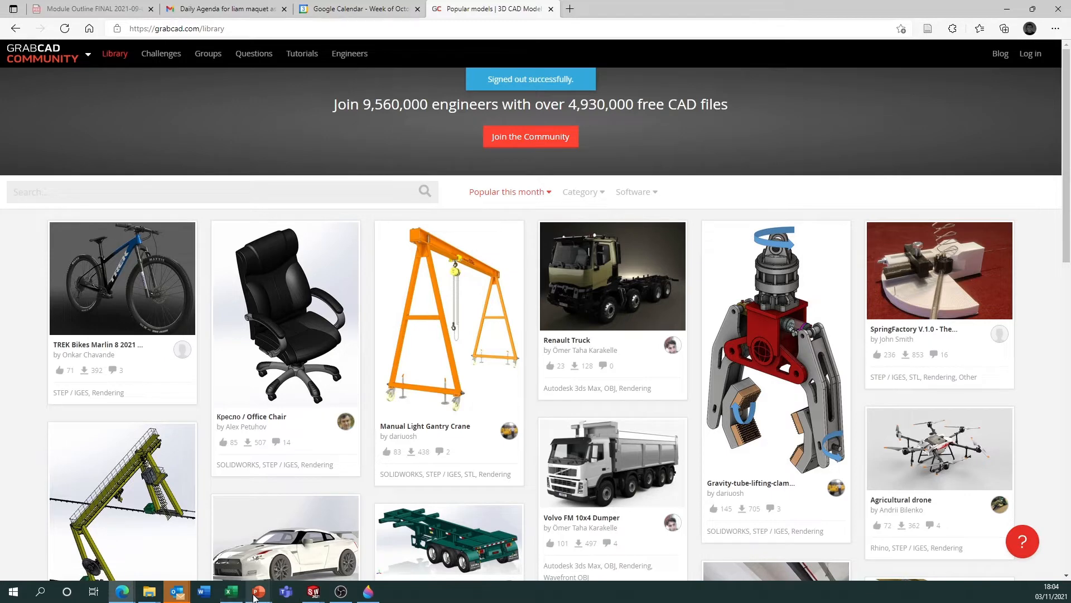
Switch to PowerPoint to review the Archimedean solids slide, and return to the CAD library in the browser.
{"action": "mouse_move", "coordinate": [258, 591]}
{"action": "left_click", "coordinate": [226, 565]}
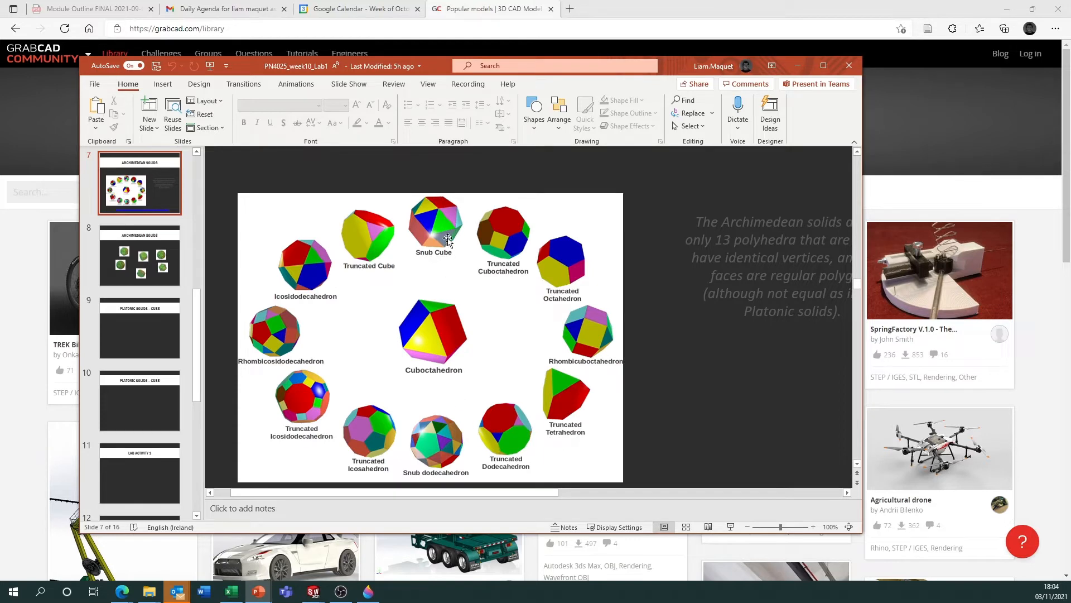
{"action": "left_click", "coordinate": [32, 154]}
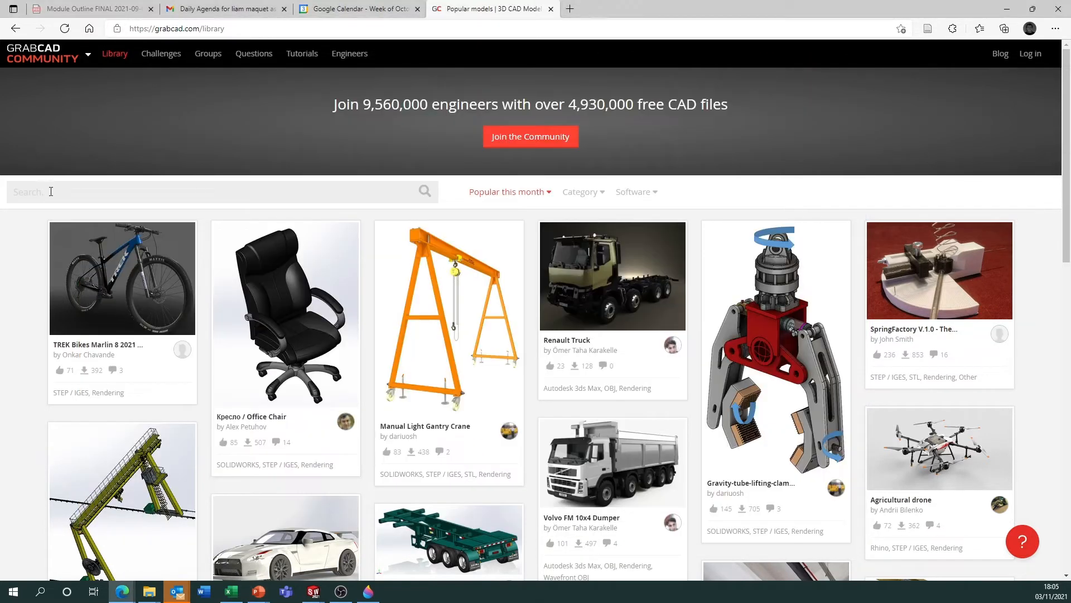
Search the library for "snub cube", open the Snub Cube model page and preview its images.
{"action": "type", "text": "snub cube"}
{"action": "key", "text": "Return"}
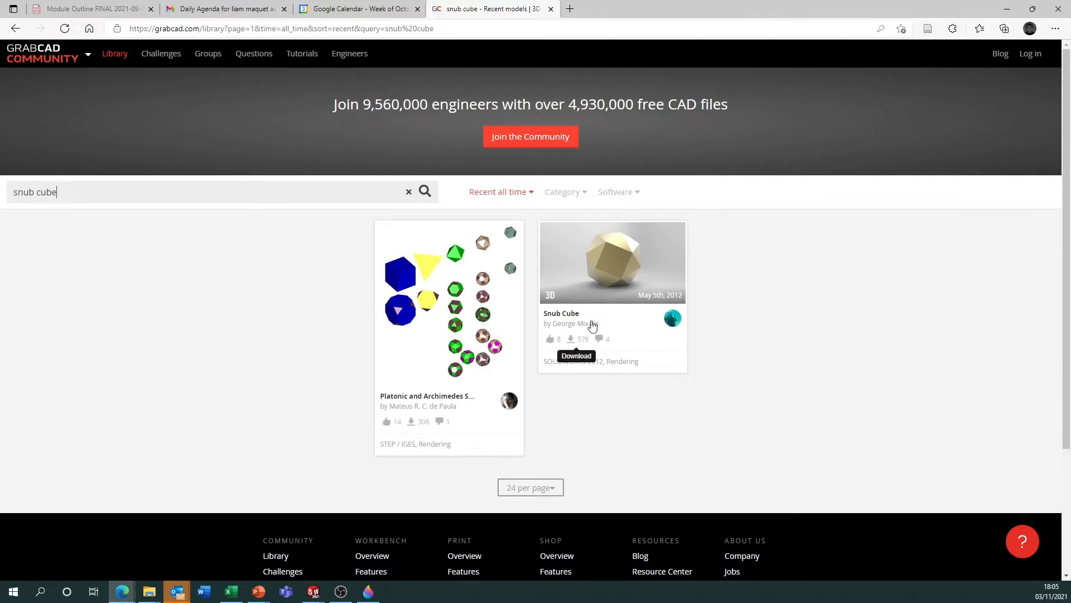
{"action": "left_click", "coordinate": [609, 272]}
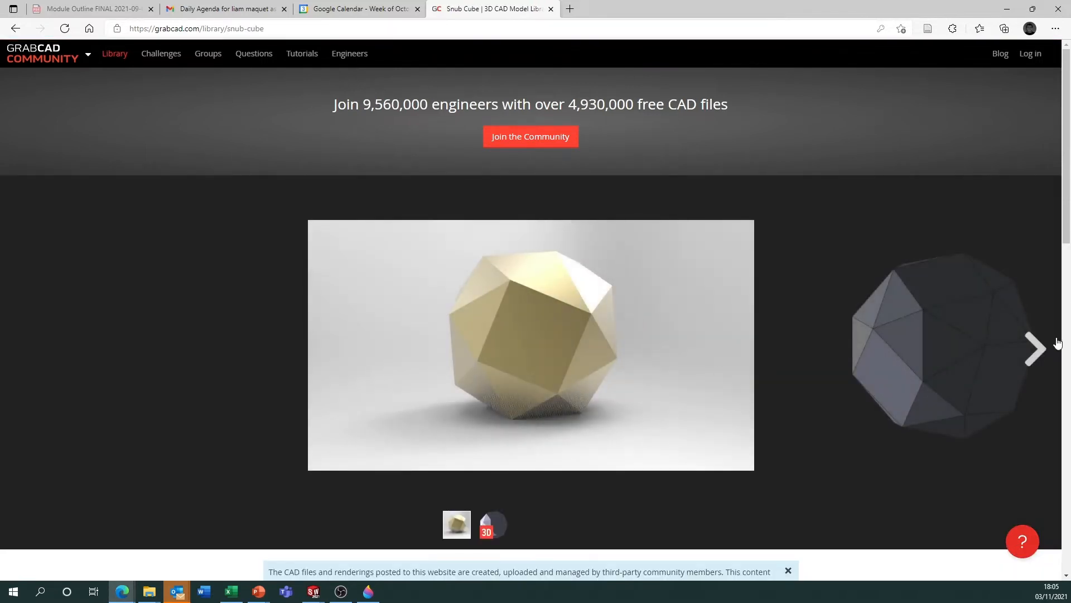
{"action": "left_click", "coordinate": [1034, 350]}
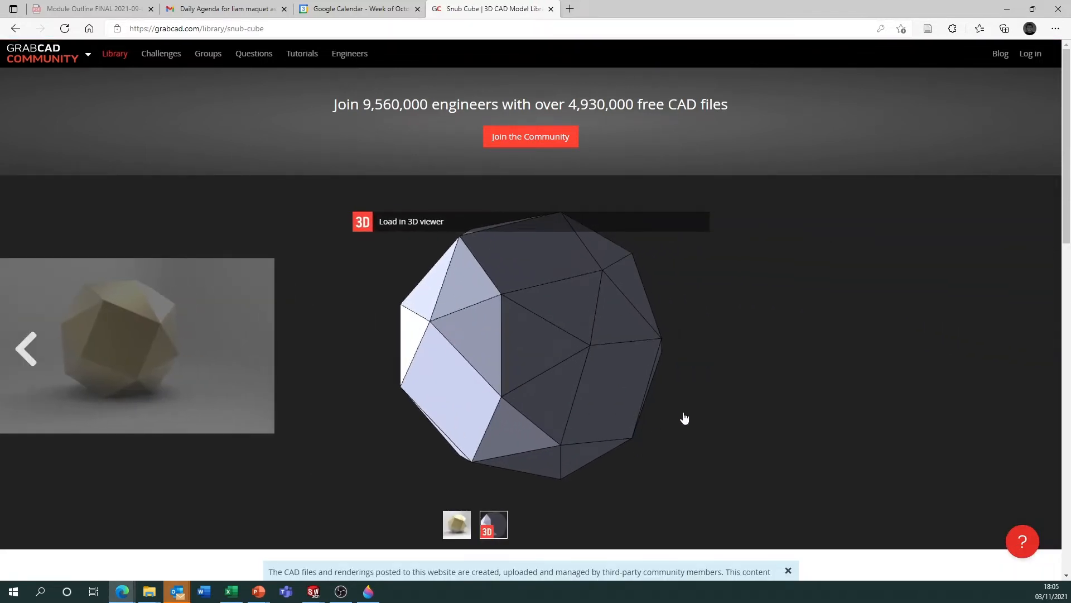
{"action": "left_click", "coordinate": [27, 351]}
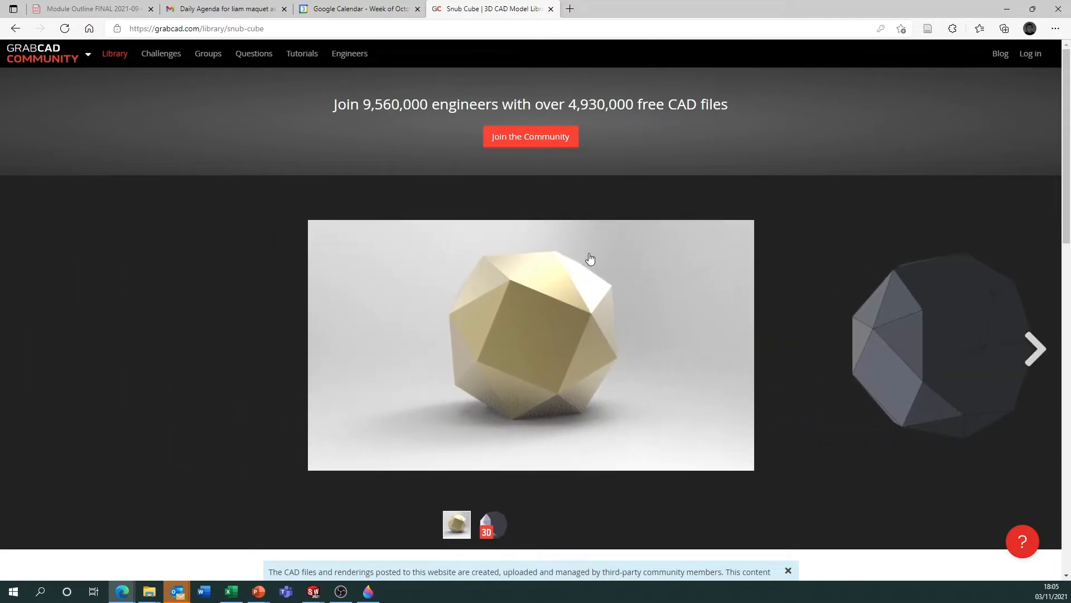
Sign in with the saved account credentials and download the Snub Cube model files.
{"action": "scroll", "coordinate": [556, 344], "scroll_direction": "down", "scroll_amount": 2}
{"action": "scroll", "coordinate": [555, 344], "scroll_direction": "down", "scroll_amount": 2}
{"action": "left_click", "coordinate": [714, 372]}
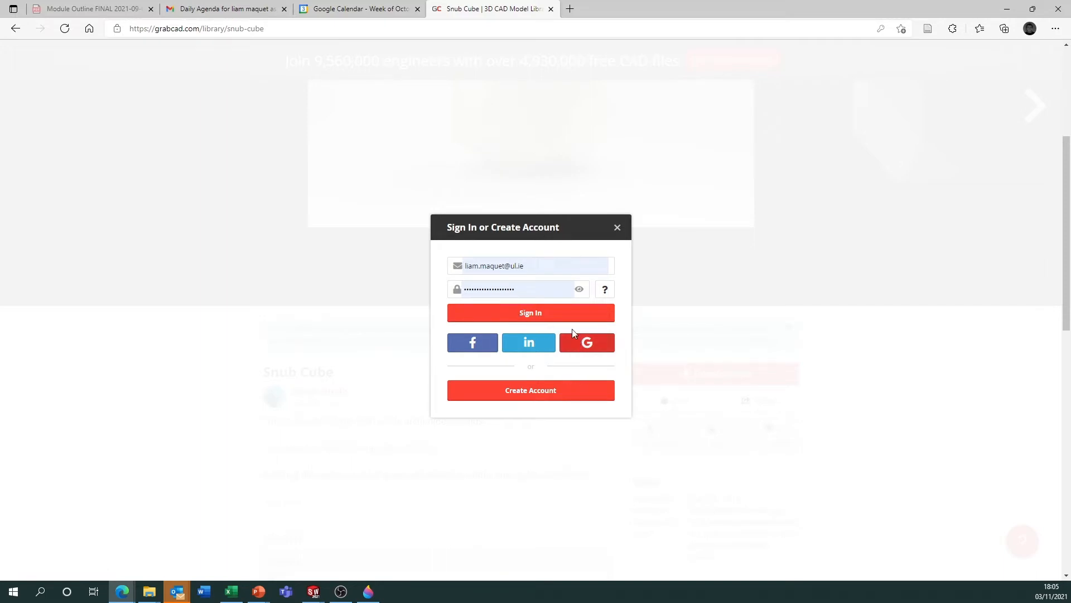
{"action": "left_click", "coordinate": [553, 312]}
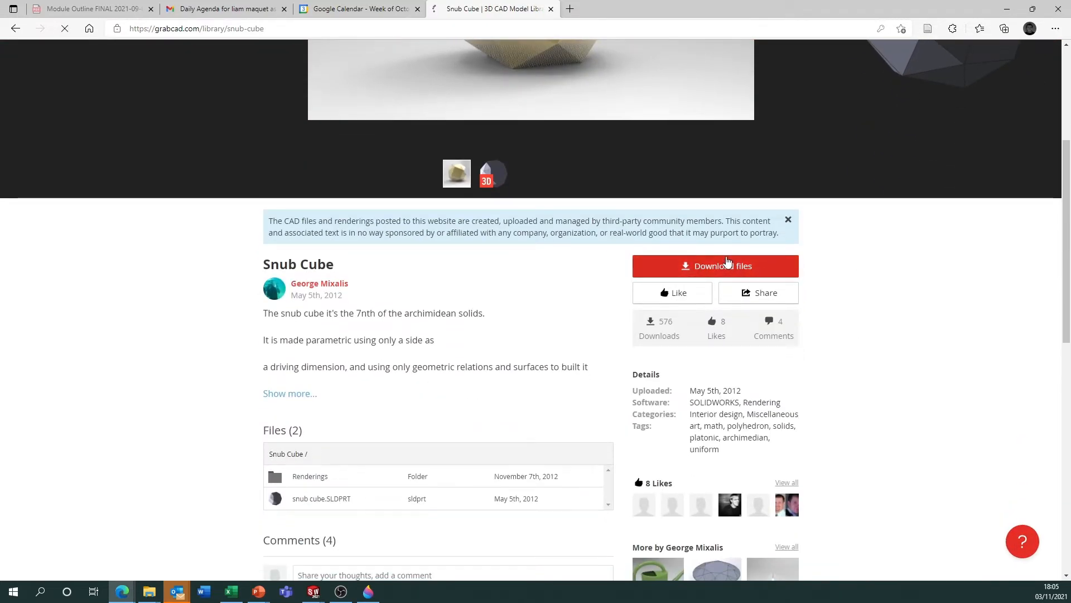
{"action": "left_click", "coordinate": [727, 263]}
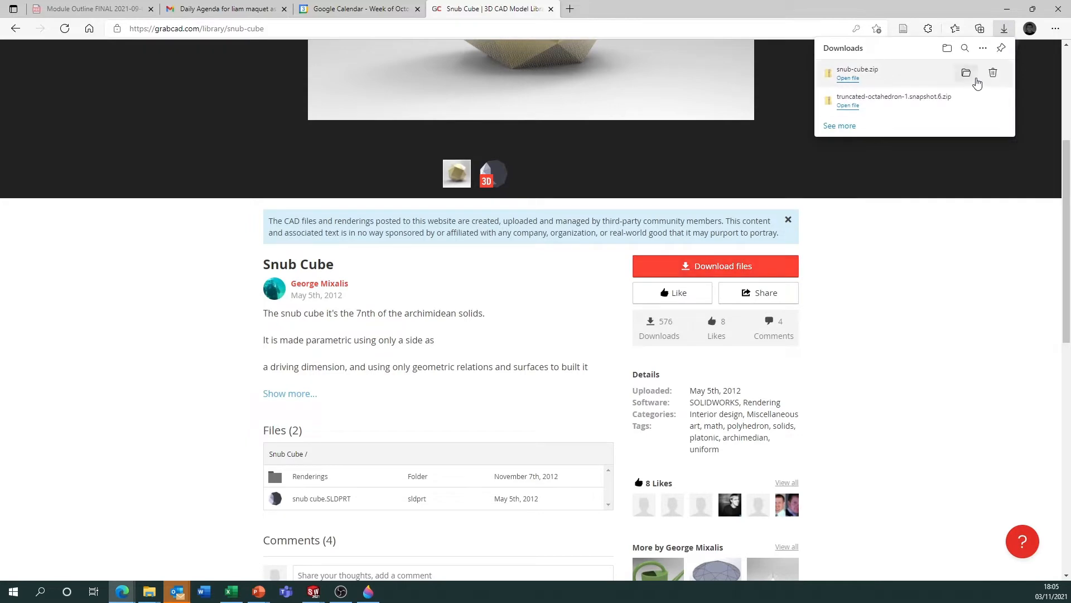
Extract the downloaded snub-cube archive into a snub-cube folder inside Downloads.
{"action": "left_click", "coordinate": [966, 74]}
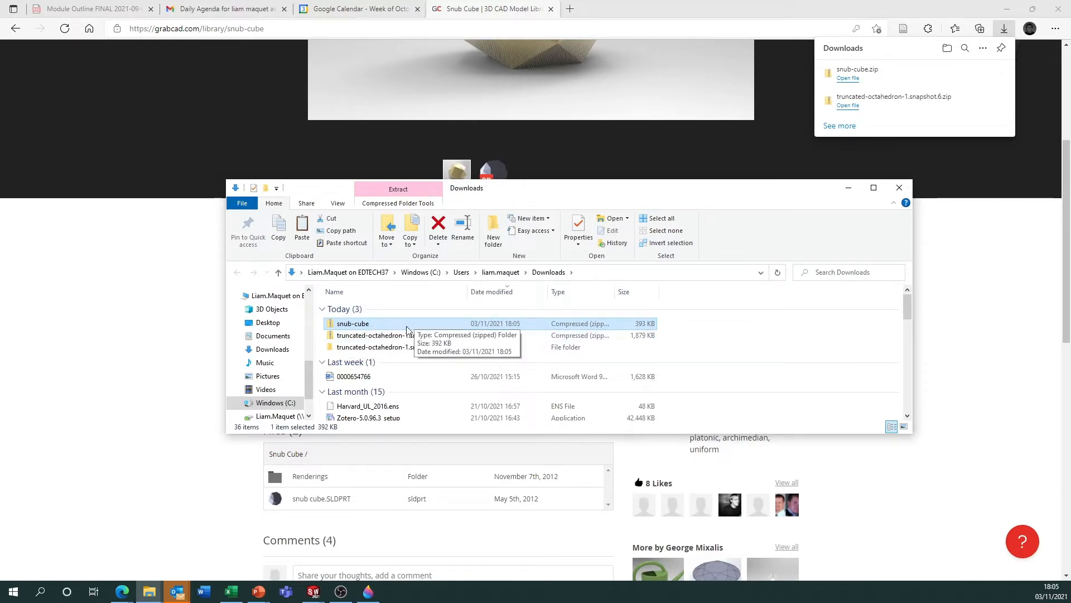
{"action": "right_click", "coordinate": [373, 327]}
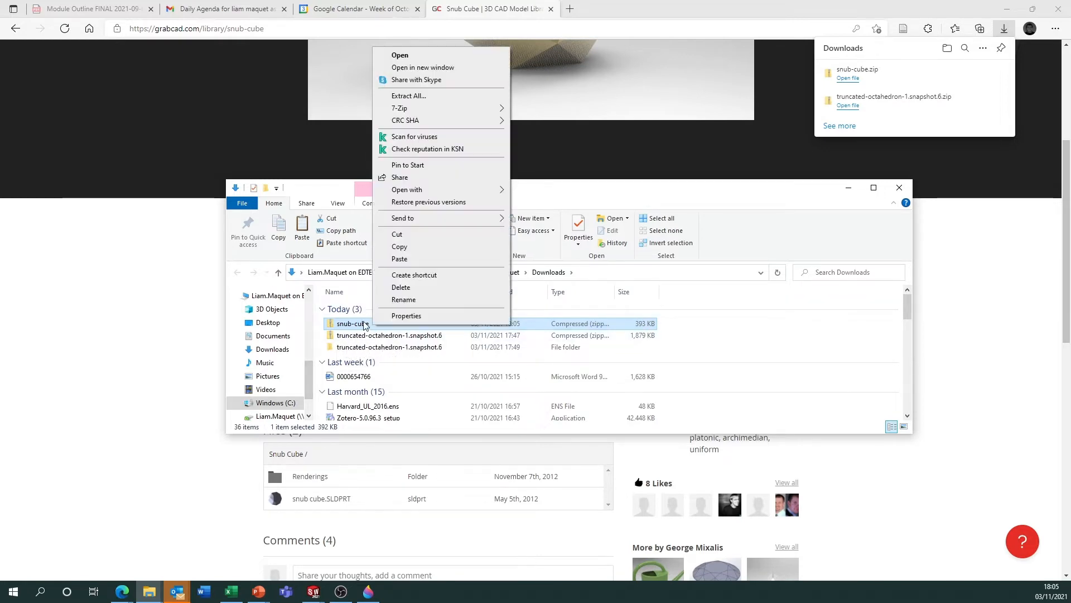
{"action": "left_click", "coordinate": [424, 96]}
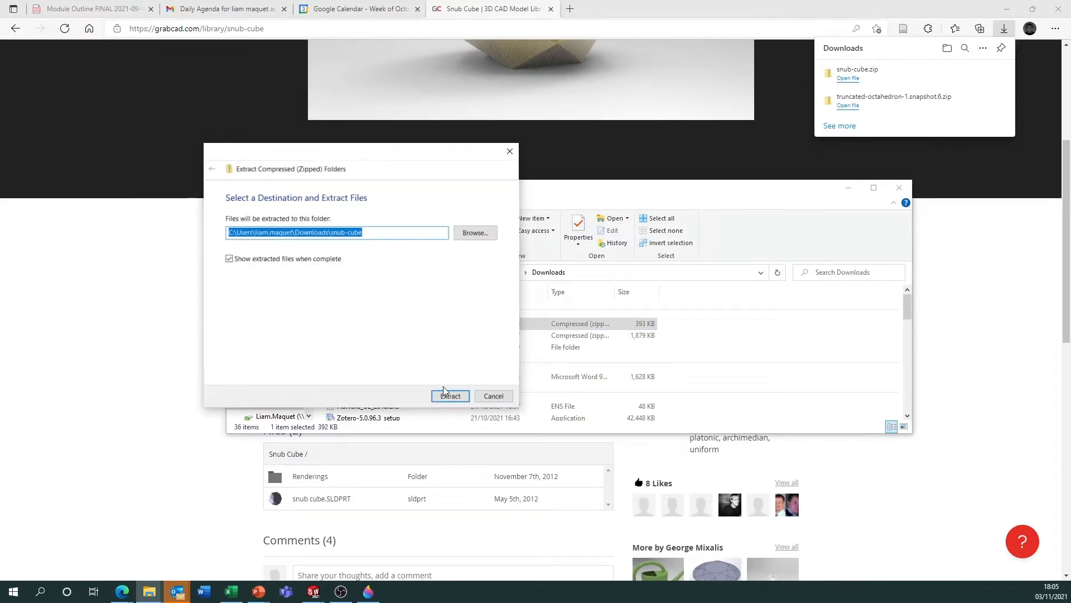
{"action": "left_click", "coordinate": [450, 395]}
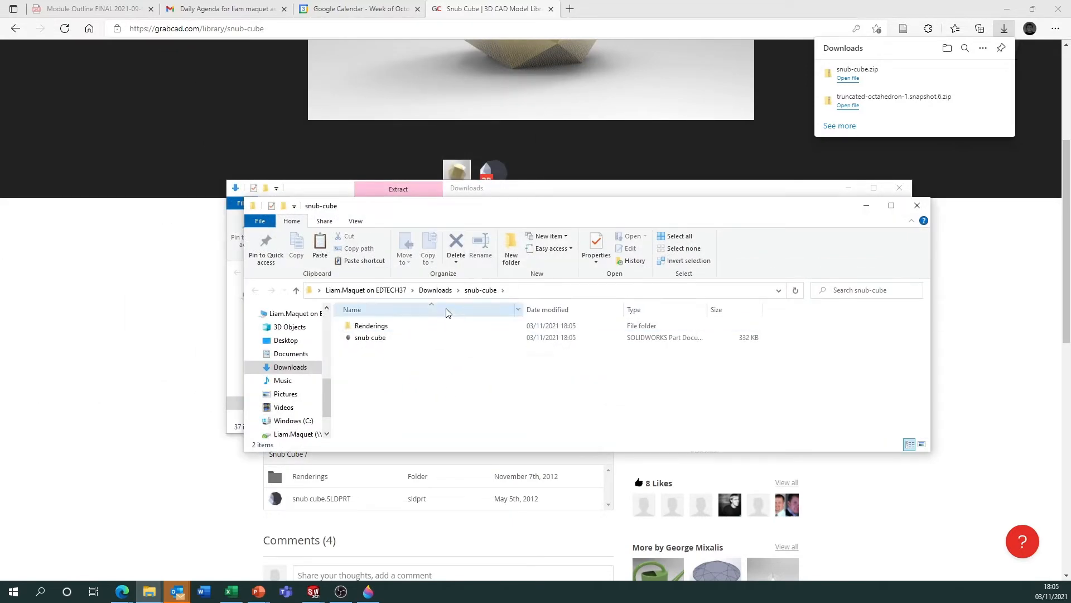
Open the extracted snub cube part in SOLIDWORKS and inspect the solid from several angles.
{"action": "double_click", "coordinate": [369, 337]}
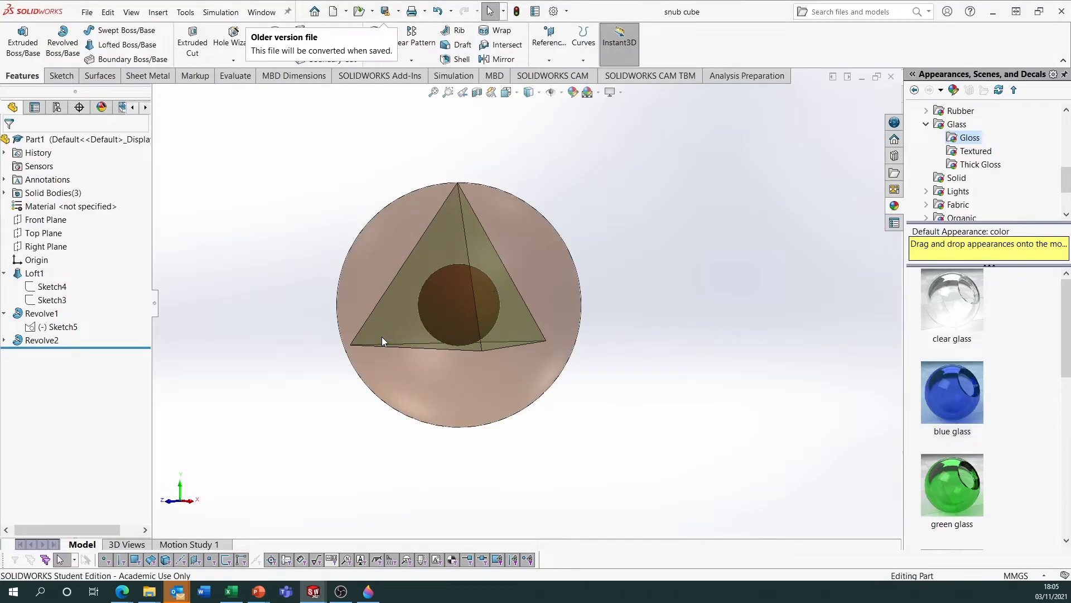
{"action": "middle_click_drag", "start_coordinate": [487, 335], "coordinate": [519, 262]}
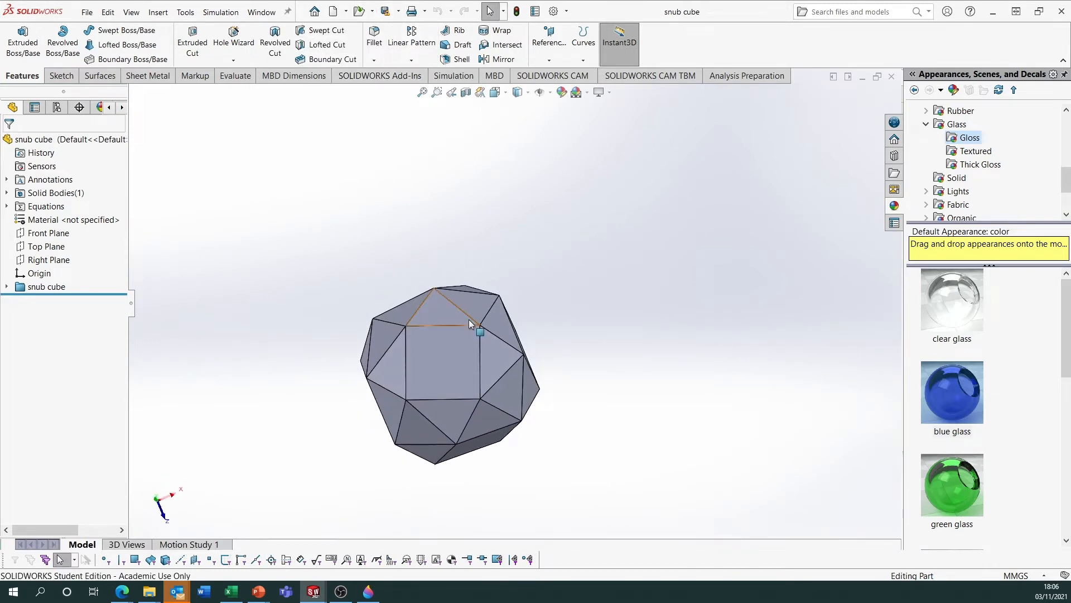
{"action": "middle_click_drag", "start_coordinate": [469, 319], "coordinate": [452, 285]}
{"action": "scroll", "coordinate": [471, 351], "scroll_direction": "down", "scroll_amount": 3}
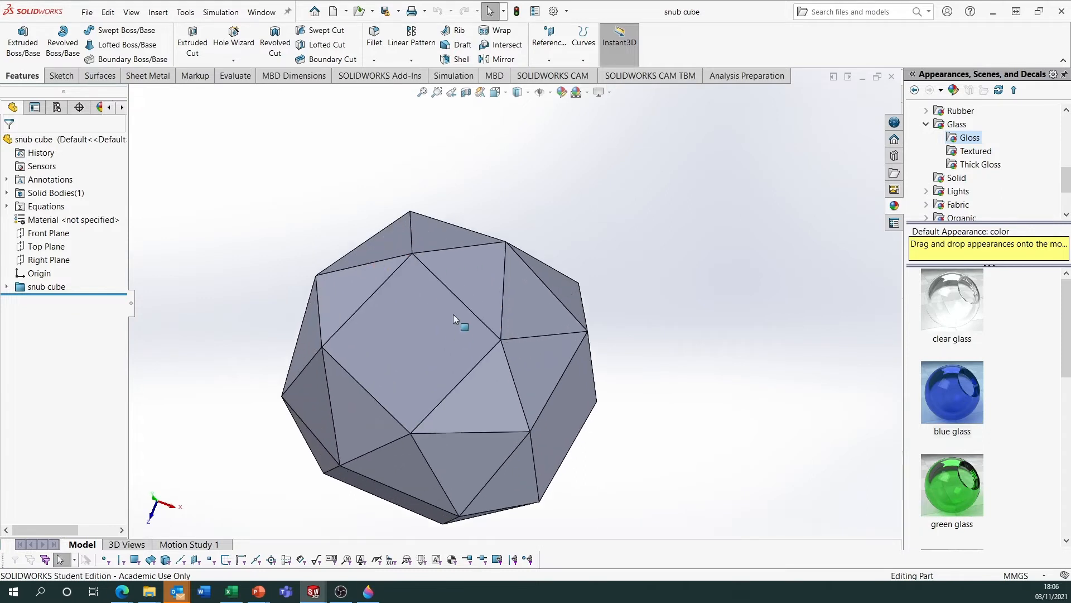
Save the part to the Desktop as an STL file named snub cube.
{"action": "left_click", "coordinate": [399, 15]}
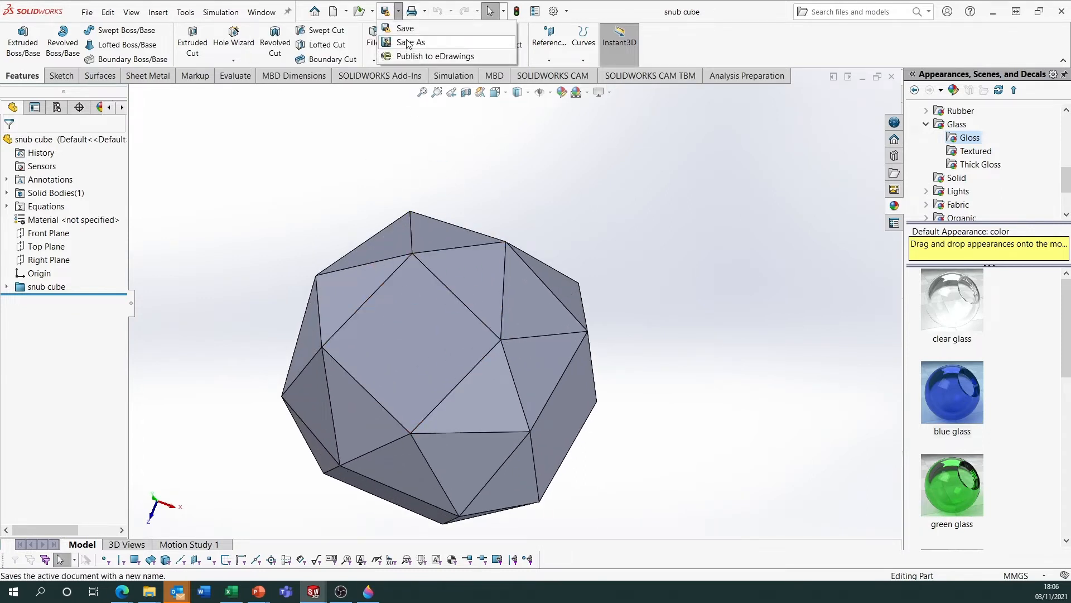
{"action": "left_click", "coordinate": [408, 42]}
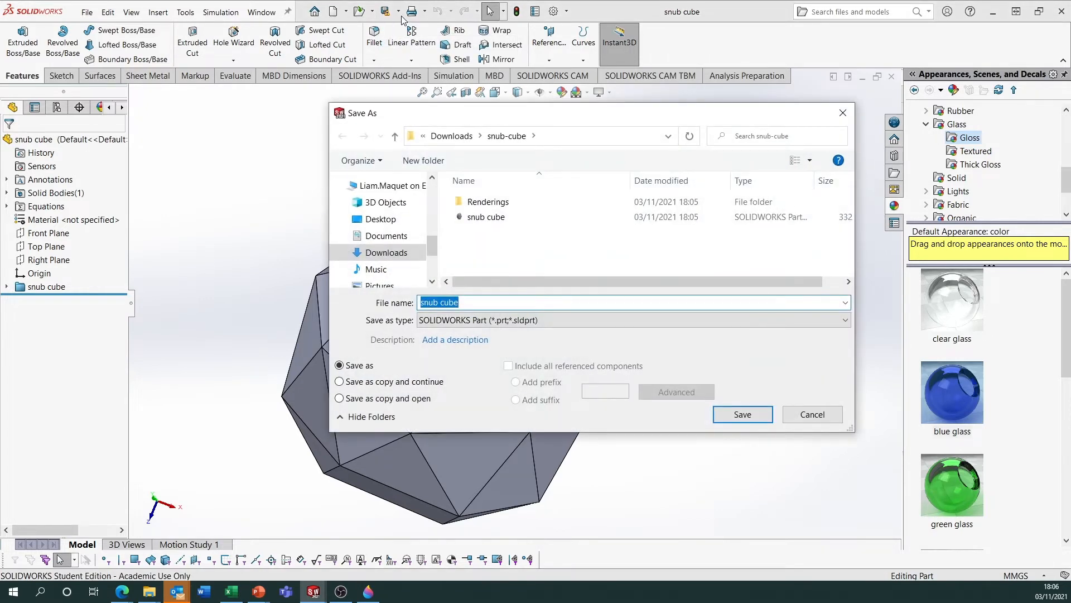
{"action": "left_click", "coordinate": [481, 324]}
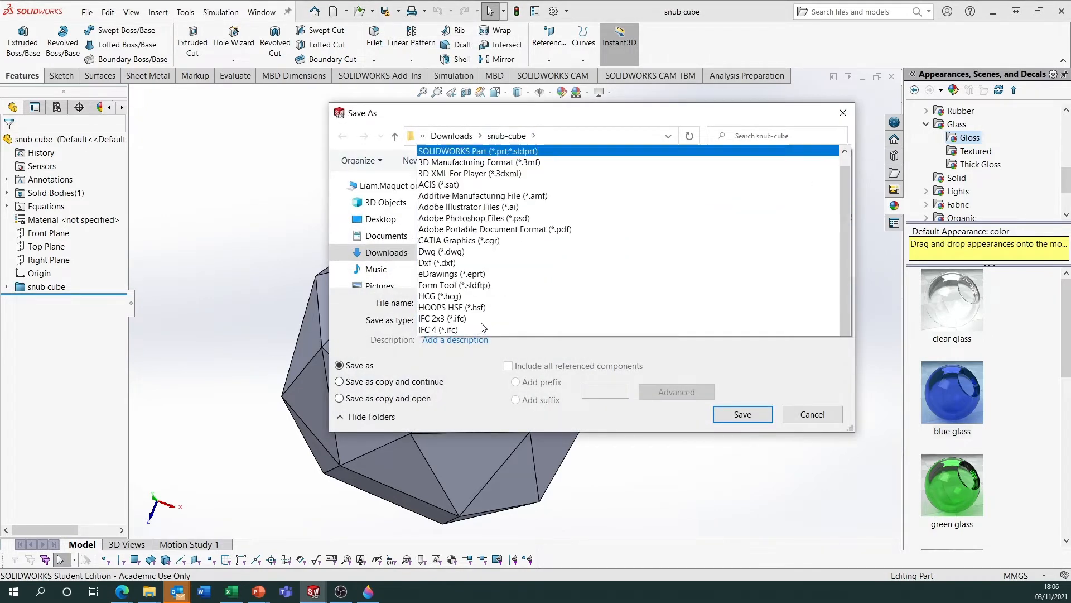
{"action": "left_click", "coordinate": [482, 329]}
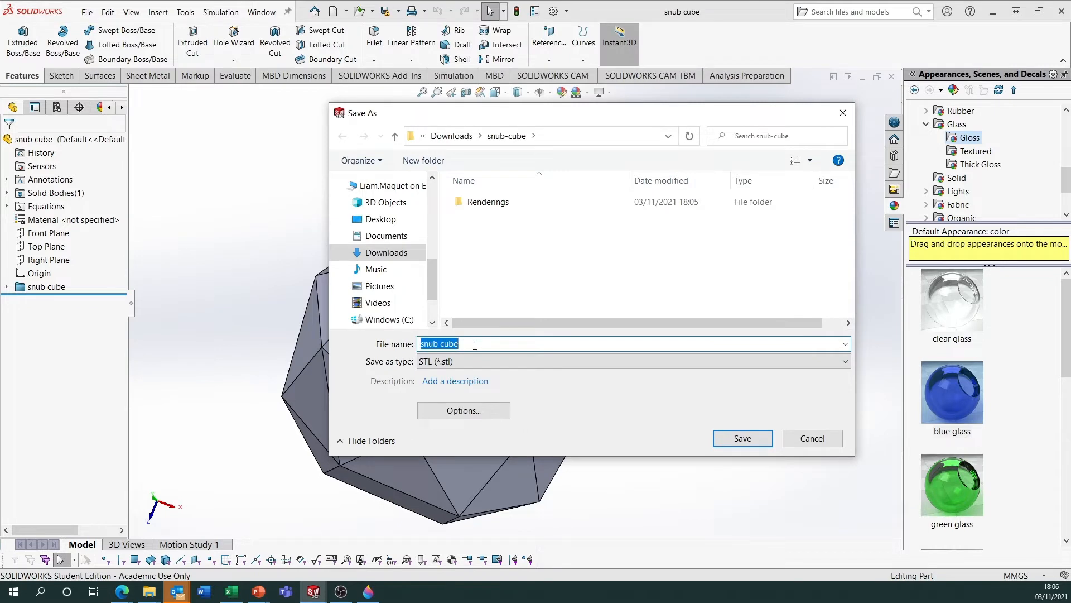
{"action": "left_click_drag", "start_coordinate": [434, 289], "coordinate": [433, 192]}
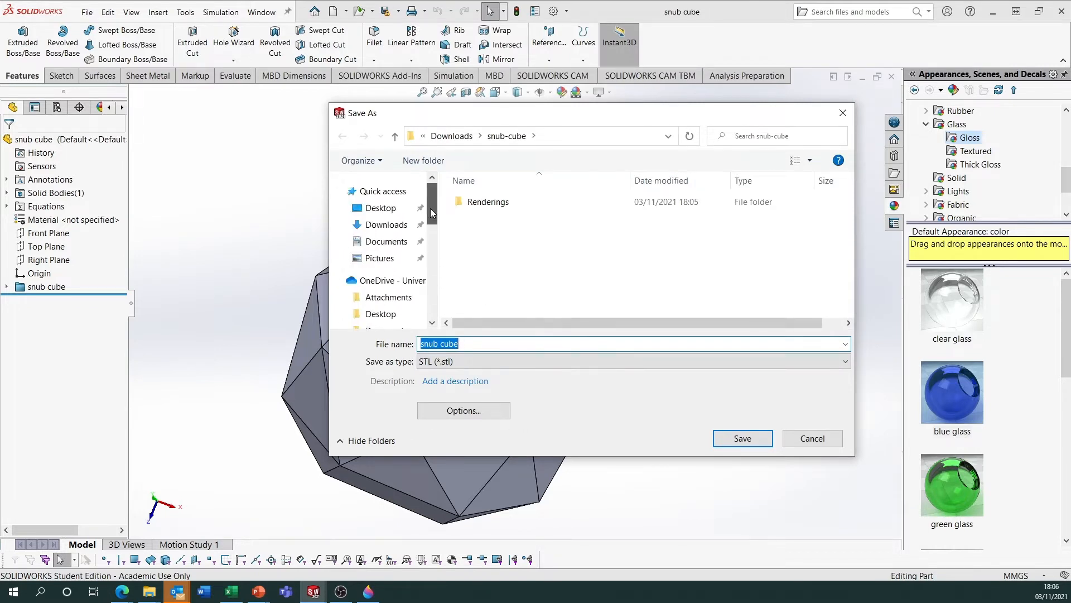
{"action": "left_click", "coordinate": [391, 208]}
{"action": "left_click_drag", "start_coordinate": [598, 120], "coordinate": [464, 93]}
{"action": "left_click", "coordinate": [595, 413]}
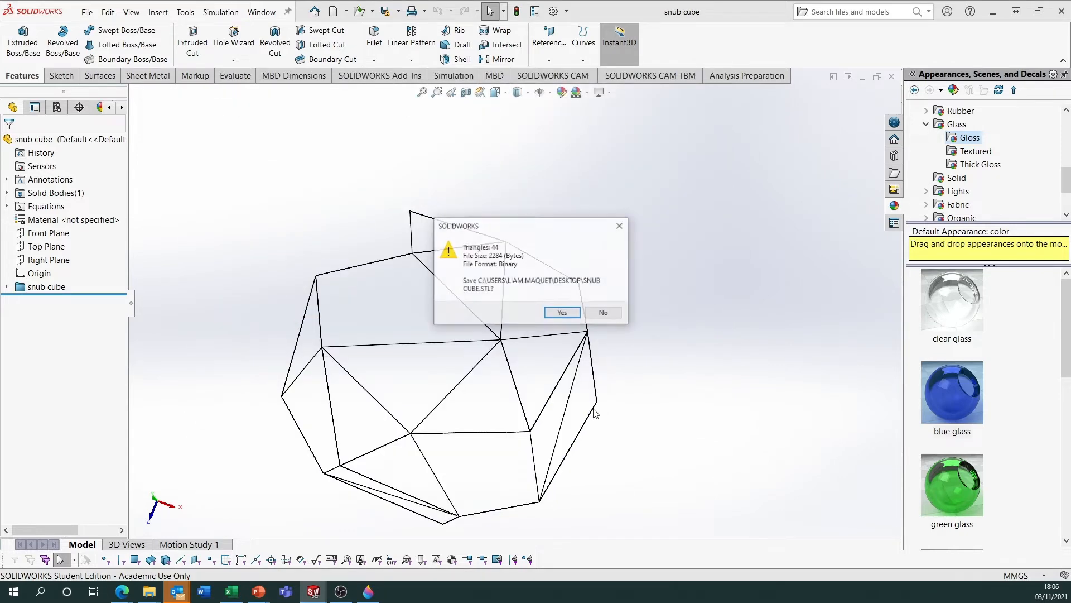
{"action": "left_click", "coordinate": [562, 313]}
Open the snub cube STL file from the Desktop folder in Paint 3D for editing.
{"action": "mouse_move", "coordinate": [147, 594]}
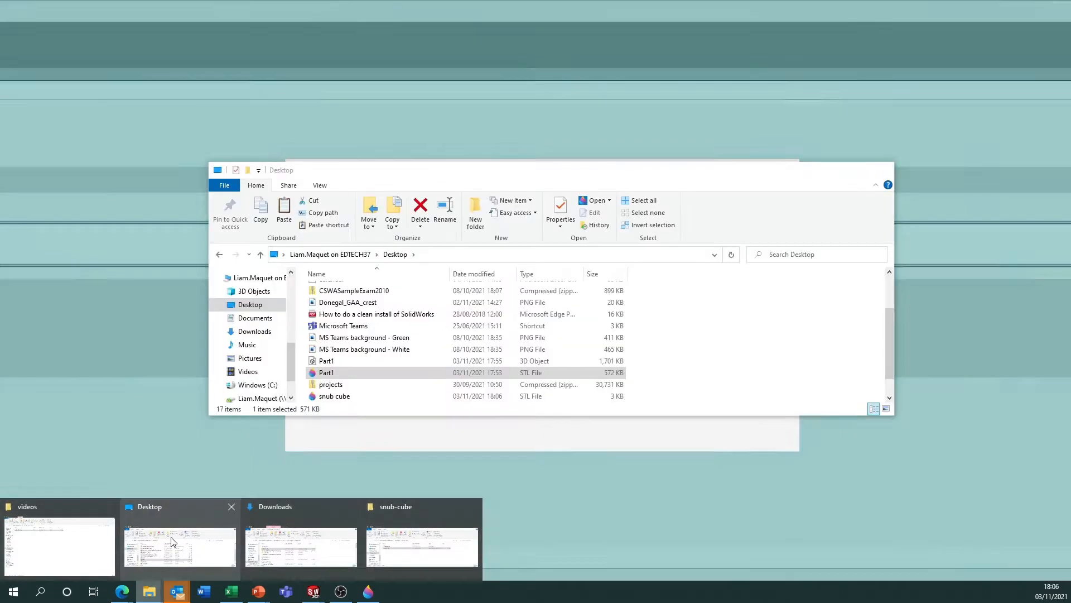
{"action": "left_click", "coordinate": [180, 537]}
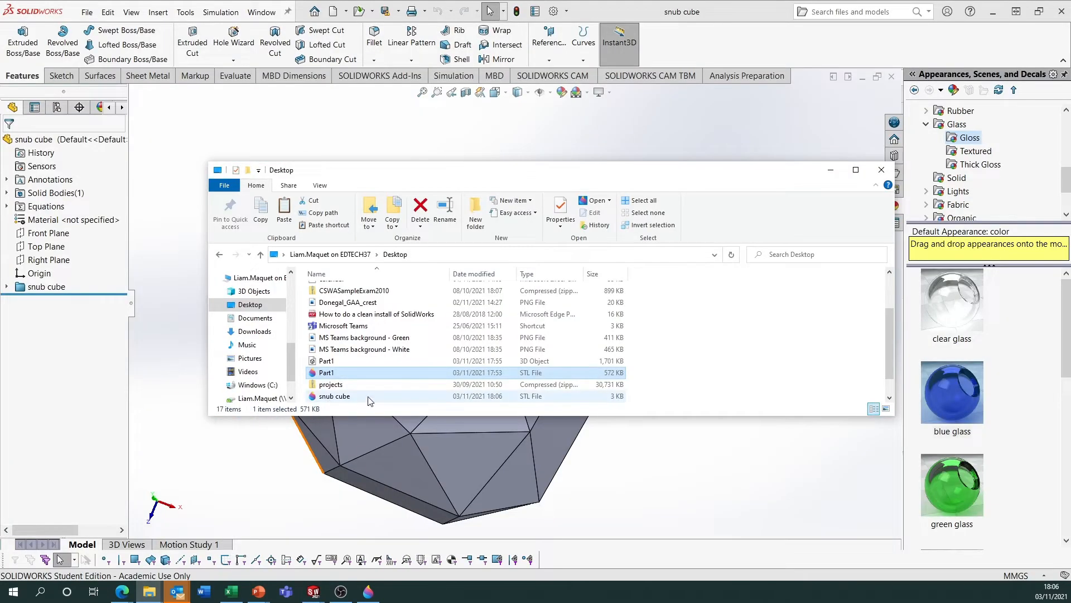
{"action": "scroll", "coordinate": [389, 379], "scroll_direction": "down", "scroll_amount": 1}
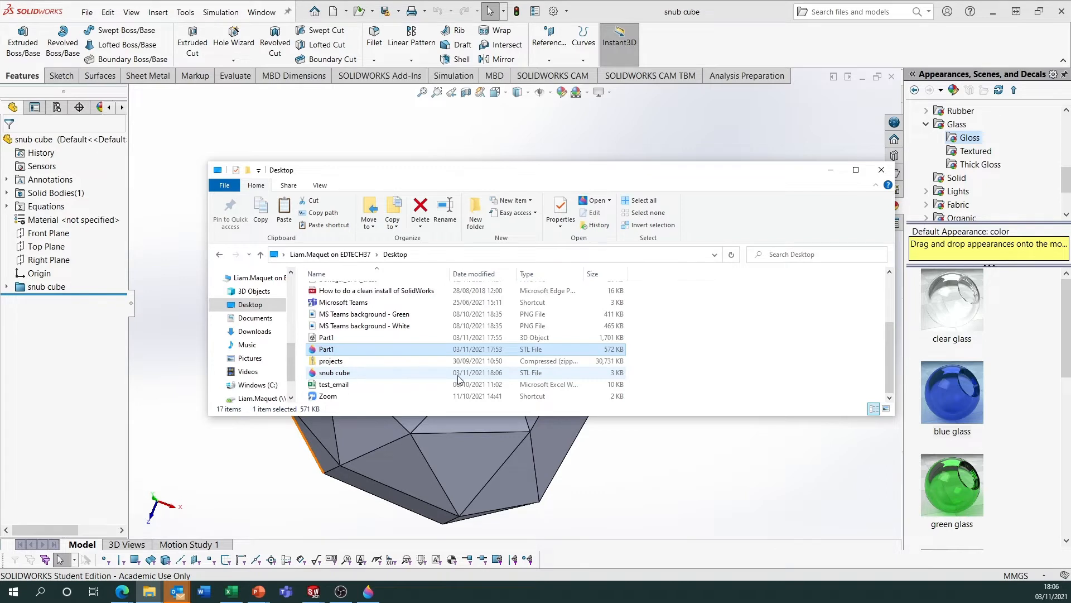
{"action": "right_click", "coordinate": [407, 374]}
{"action": "left_click", "coordinate": [392, 378]}
{"action": "right_click", "coordinate": [390, 378]}
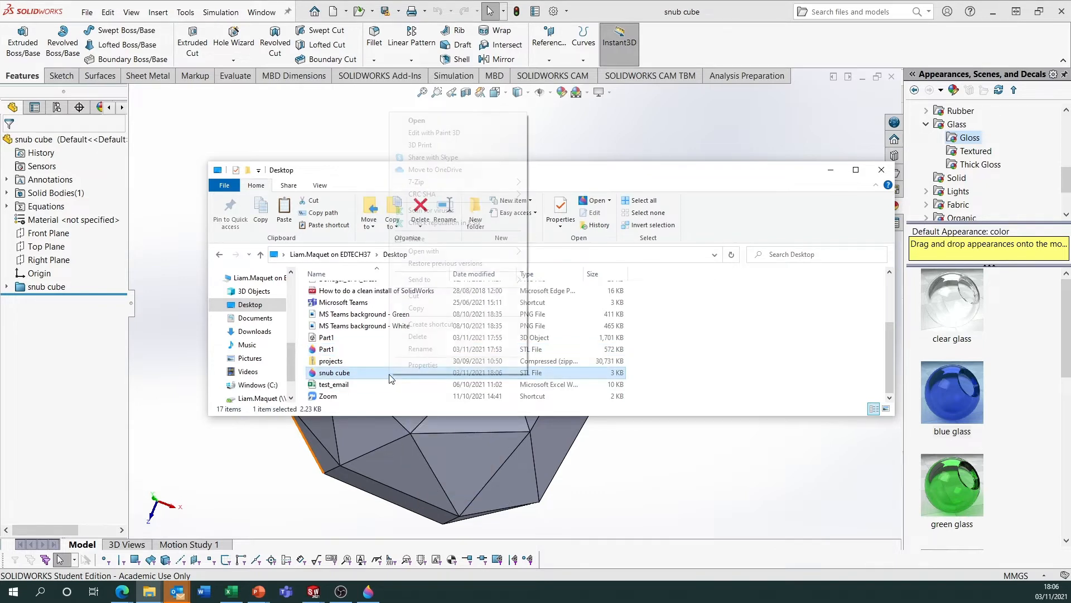
{"action": "left_click", "coordinate": [435, 133]}
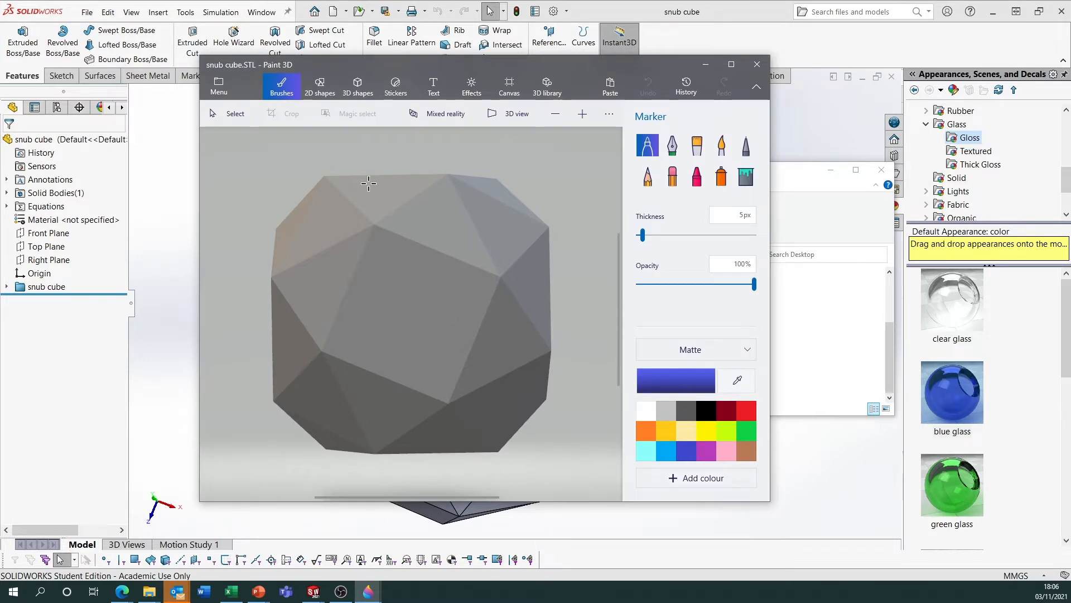
Select the snub cube model, shift it slightly upward and rotate it about its vertical axis.
{"action": "left_click", "coordinate": [234, 118]}
{"action": "left_click_drag", "start_coordinate": [422, 336], "coordinate": [430, 361]}
{"action": "left_click", "coordinate": [440, 335]}
{"action": "left_click_drag", "start_coordinate": [427, 293], "coordinate": [414, 263]}
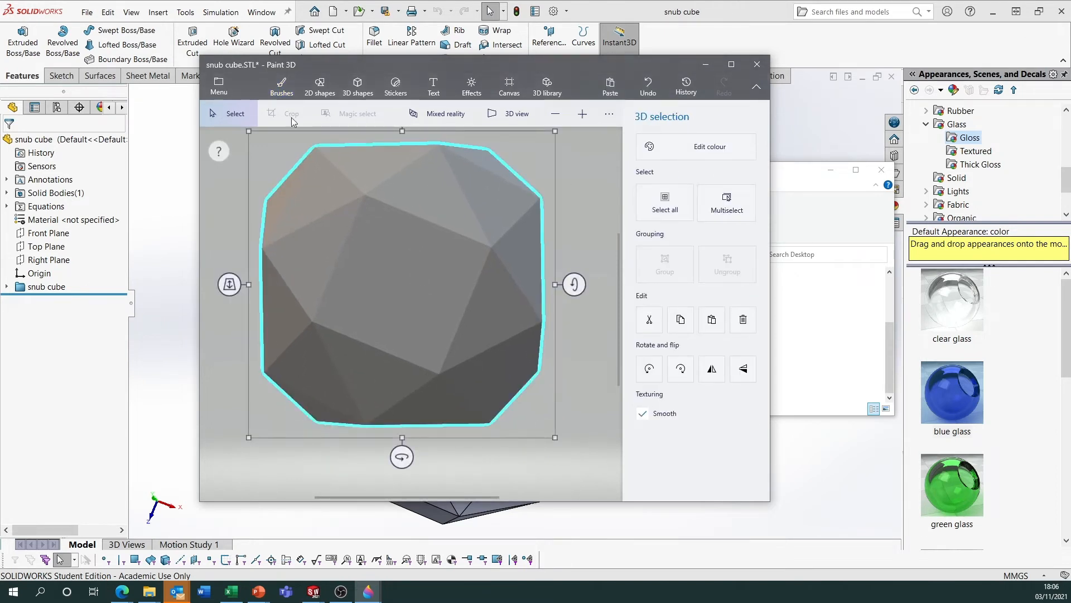
{"action": "left_click_drag", "start_coordinate": [402, 455], "coordinate": [485, 447]}
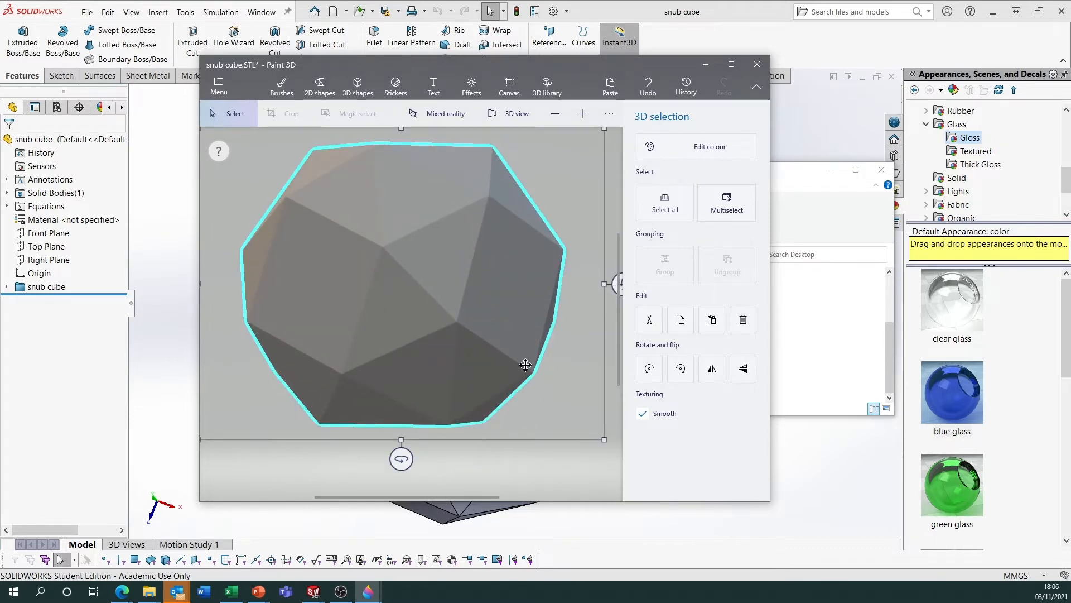
{"action": "left_click_drag", "start_coordinate": [414, 473], "coordinate": [396, 454]}
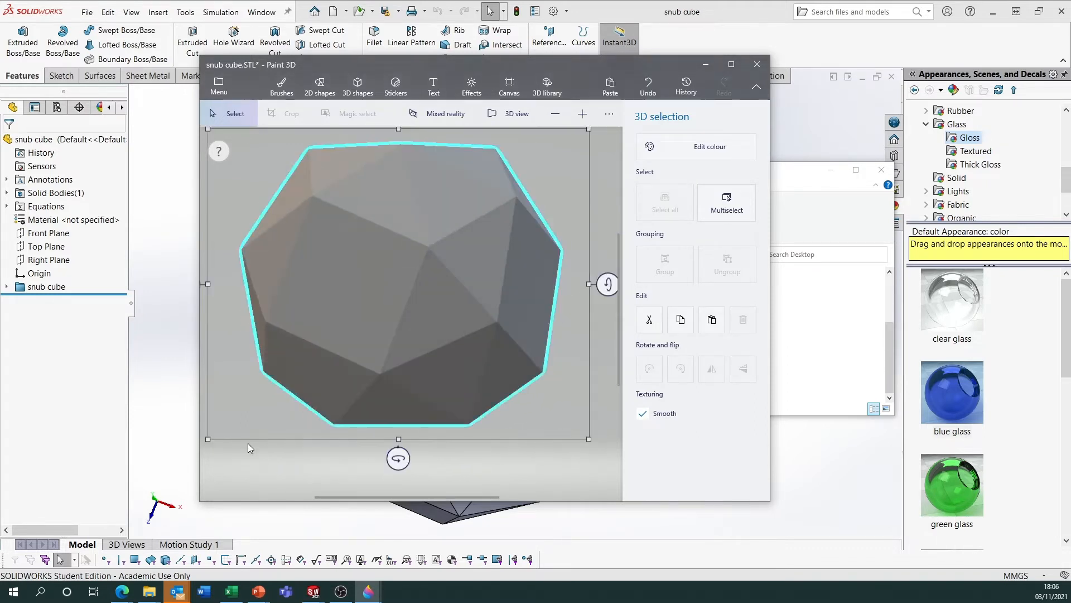
Draw a small loop on a front face with the 5 px matte blue Marker and undo the stroke.
{"action": "scroll", "coordinate": [524, 333], "scroll_direction": "down", "scroll_amount": 2}
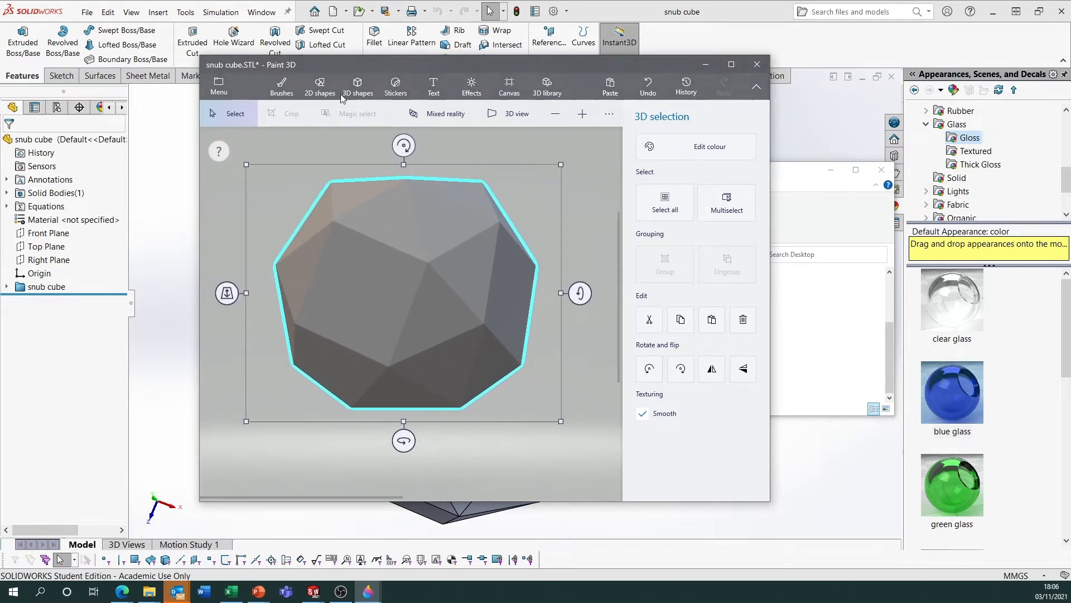
{"action": "left_click", "coordinate": [292, 88]}
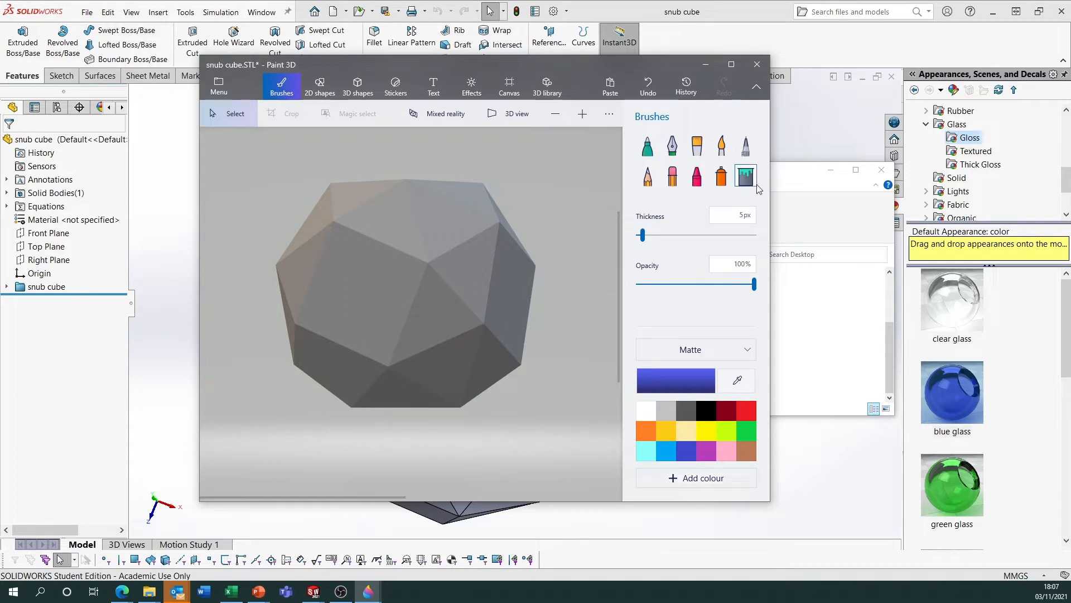
{"action": "left_click_drag", "start_coordinate": [353, 289], "coordinate": [352, 291]}
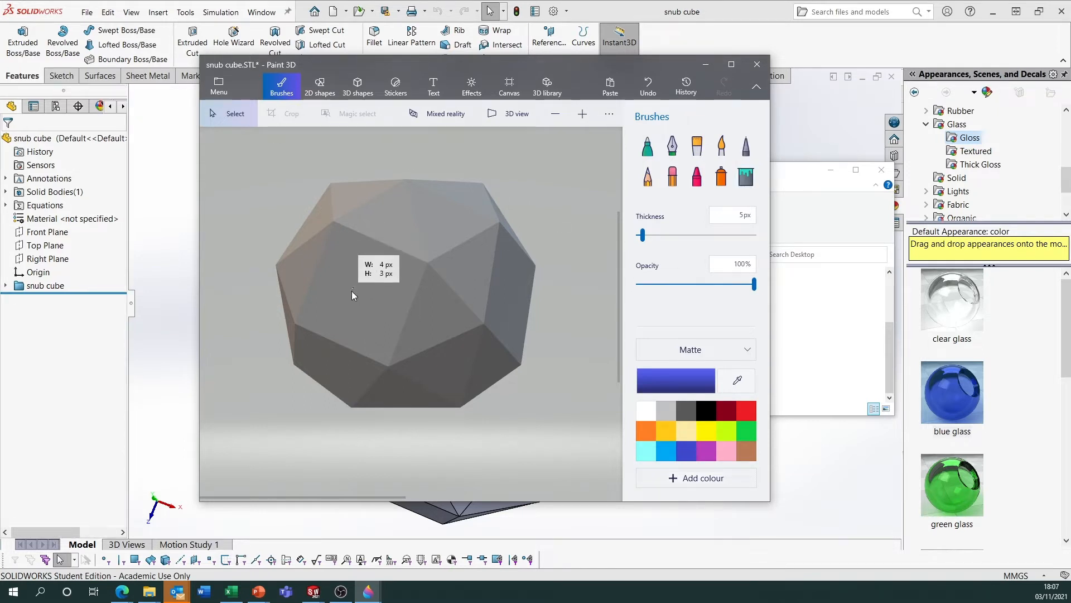
{"action": "left_click", "coordinate": [647, 146]}
{"action": "mouse_move", "coordinate": [341, 335]}
{"action": "left_mouse_down"}
{"action": "mouse_move", "coordinate": [359, 302]}
{"action": "mouse_move", "coordinate": [382, 330]}
{"action": "left_mouse_up"}
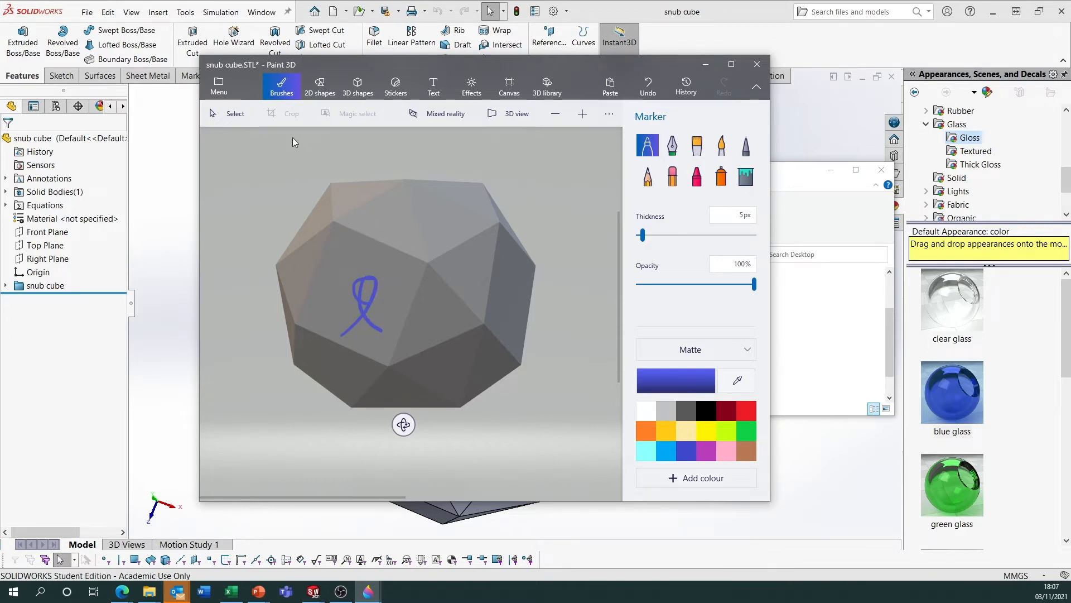
{"action": "left_click", "coordinate": [648, 86]}
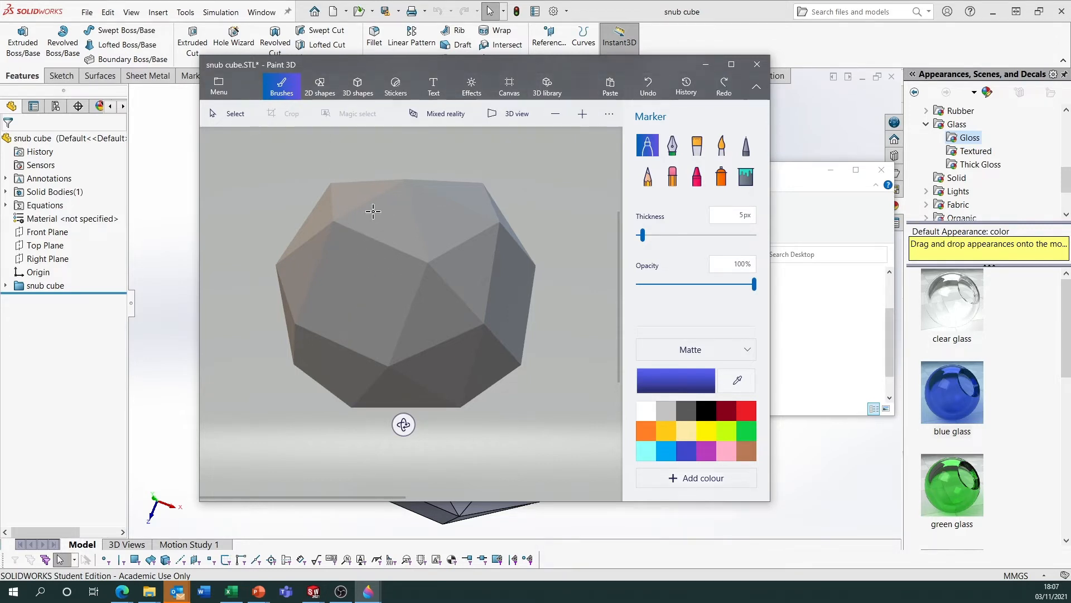
Fill the whole snub cube with matte indigo blue using the Colour (Default) fill type at 15% tolerance.
{"action": "left_click", "coordinate": [747, 176]}
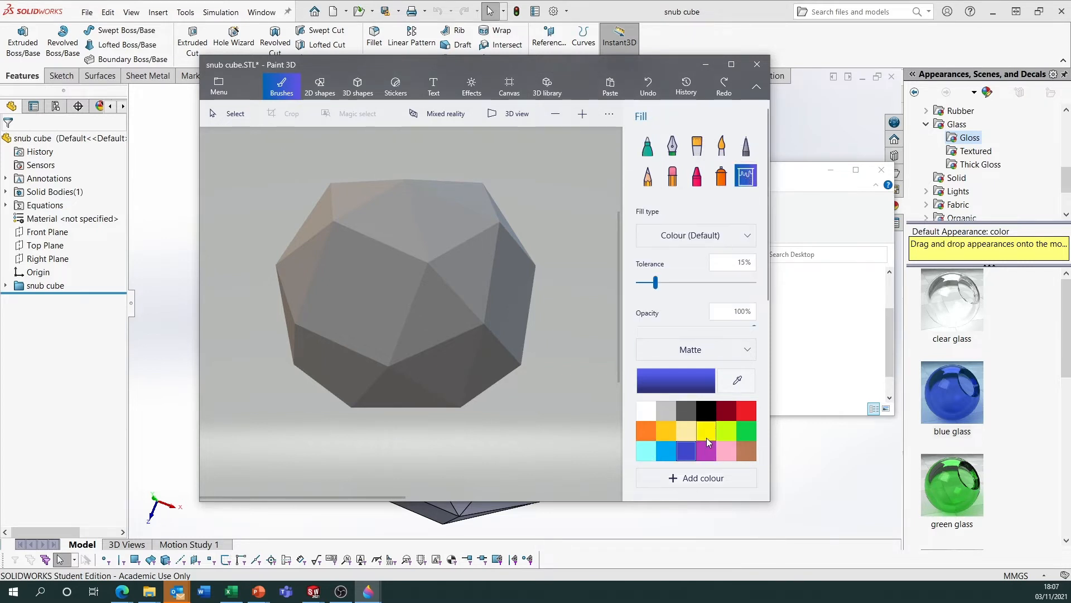
{"action": "left_click", "coordinate": [375, 306]}
{"action": "scroll", "coordinate": [464, 270], "scroll_direction": "down", "scroll_amount": 2}
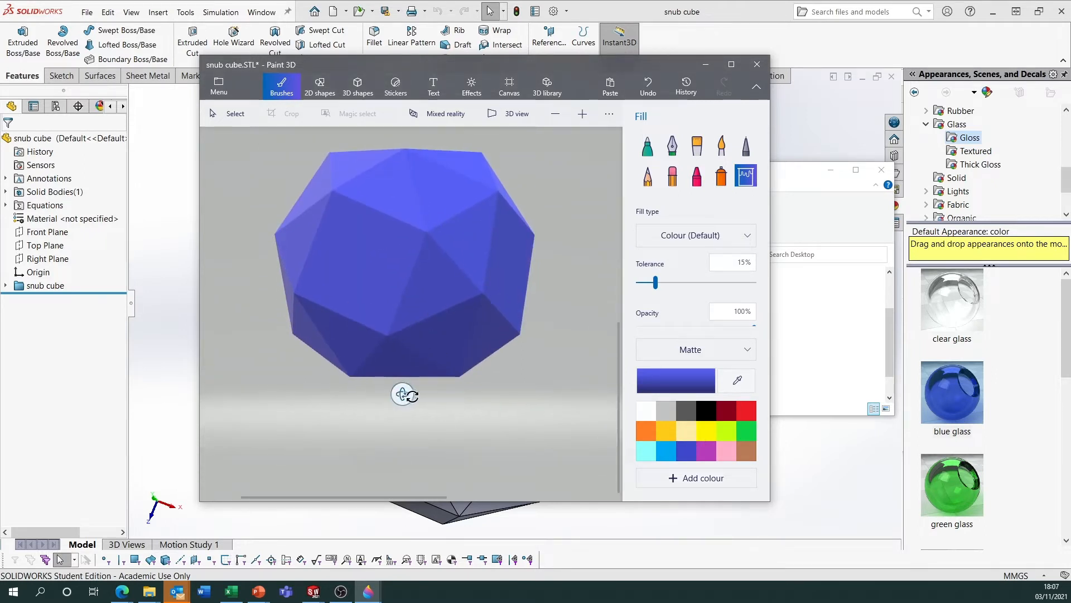
Set the fill type to Side and fill the central front triangle of the snub cube yellow.
{"action": "left_click_drag", "start_coordinate": [401, 395], "coordinate": [388, 371]}
{"action": "left_click_drag", "start_coordinate": [421, 436], "coordinate": [438, 445]}
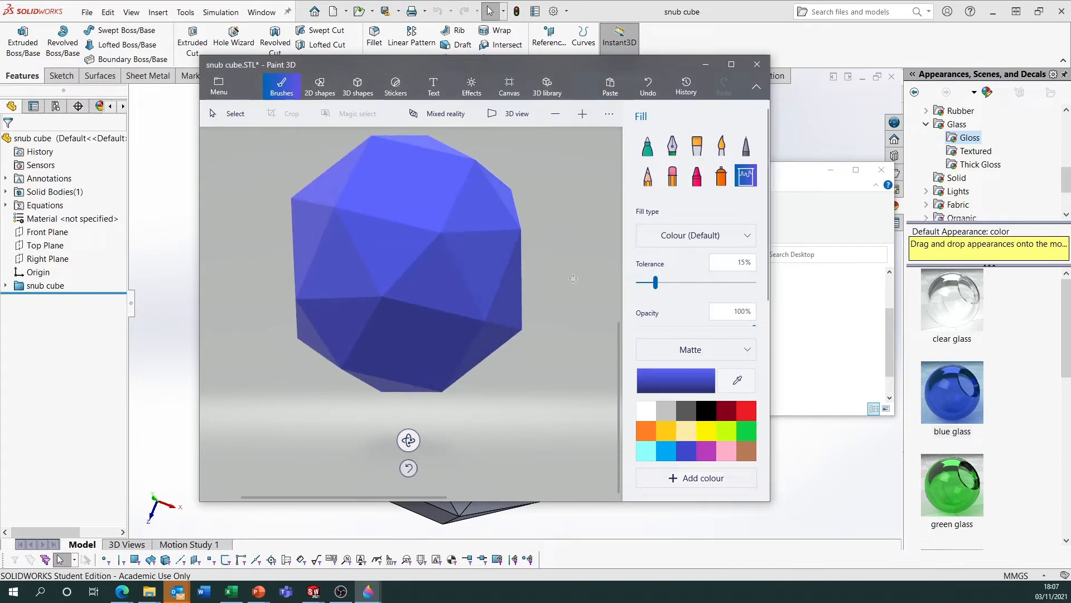
{"action": "left_click", "coordinate": [693, 241]}
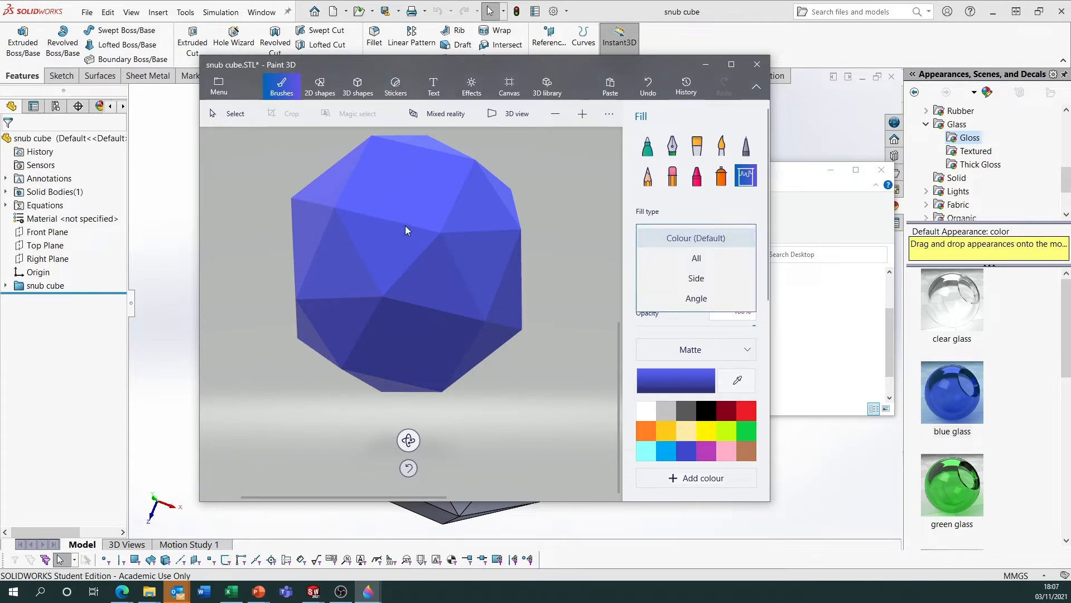
{"action": "left_click", "coordinate": [673, 231]}
{"action": "left_click", "coordinate": [684, 235]}
{"action": "left_click", "coordinate": [721, 279]}
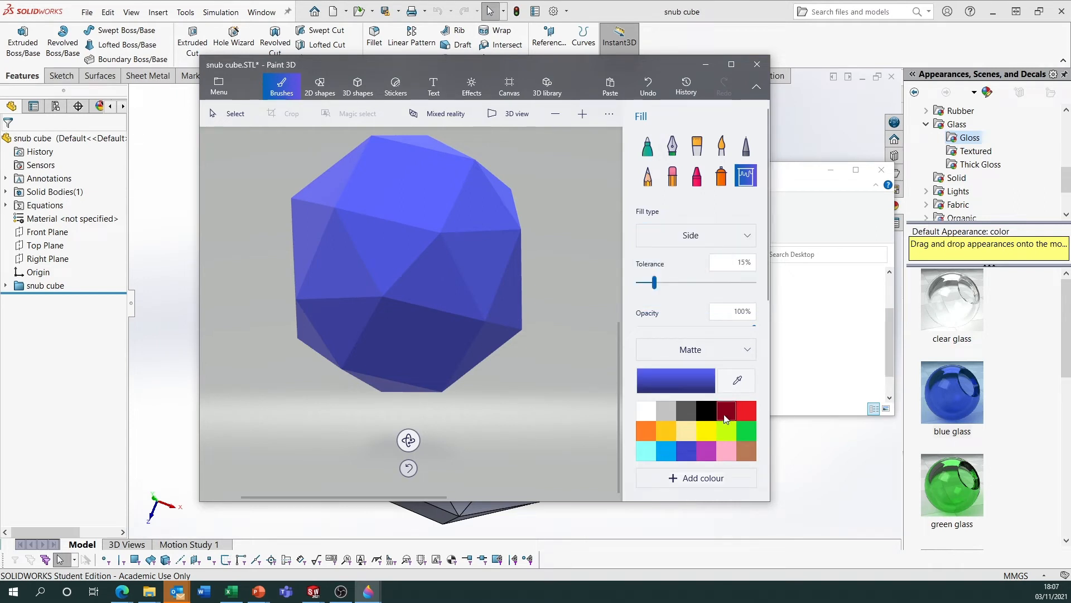
{"action": "left_click", "coordinate": [707, 431]}
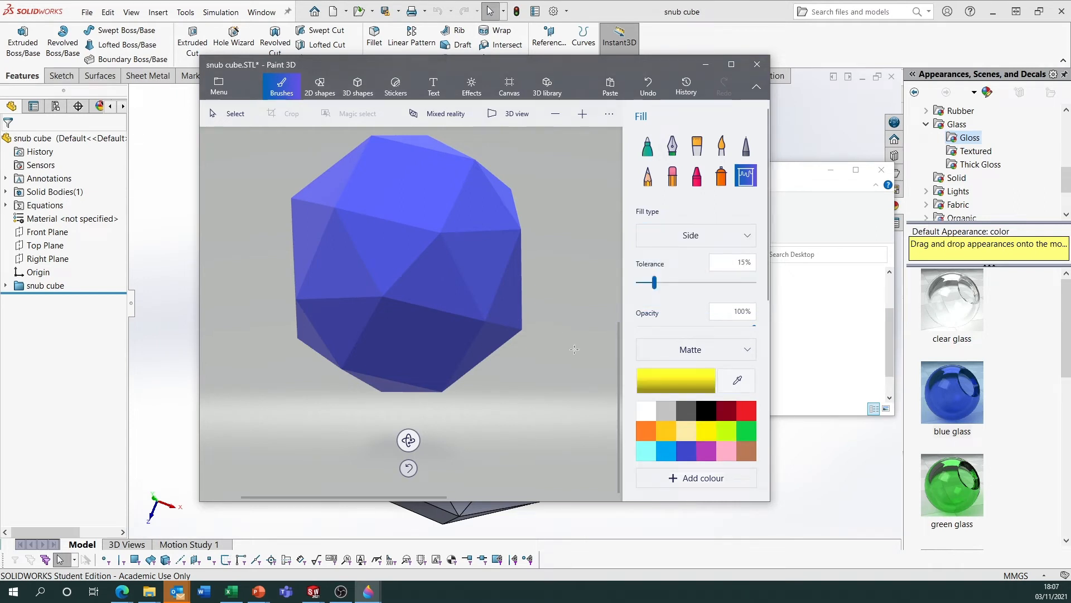
{"action": "left_click", "coordinate": [399, 250]}
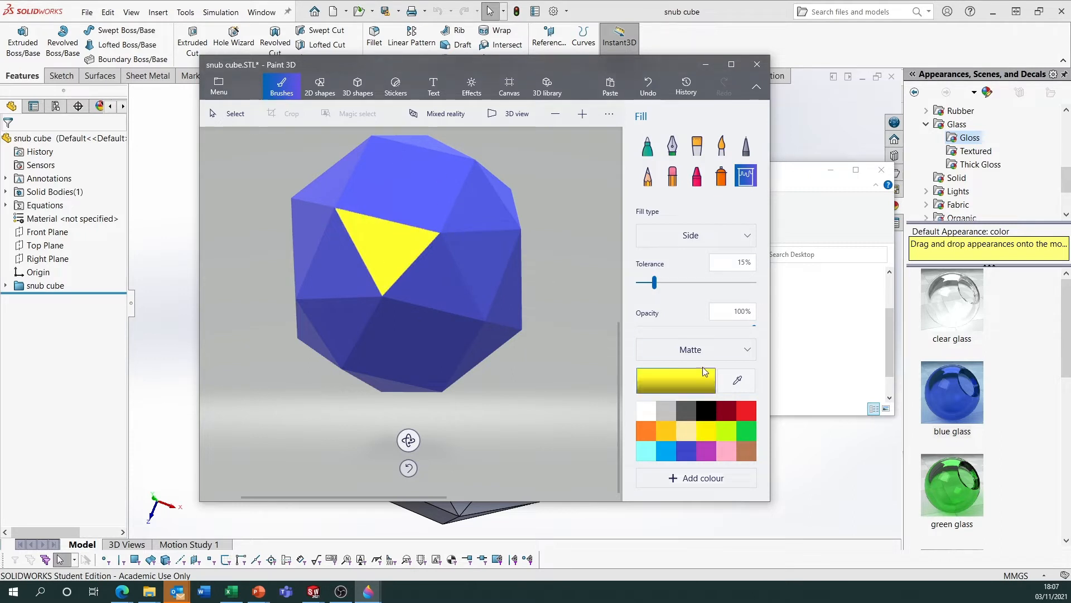
Fill the square above the yellow triangle green and the two triangles beside it light blue and purple.
{"action": "left_click", "coordinate": [747, 430]}
{"action": "left_click", "coordinate": [443, 208]}
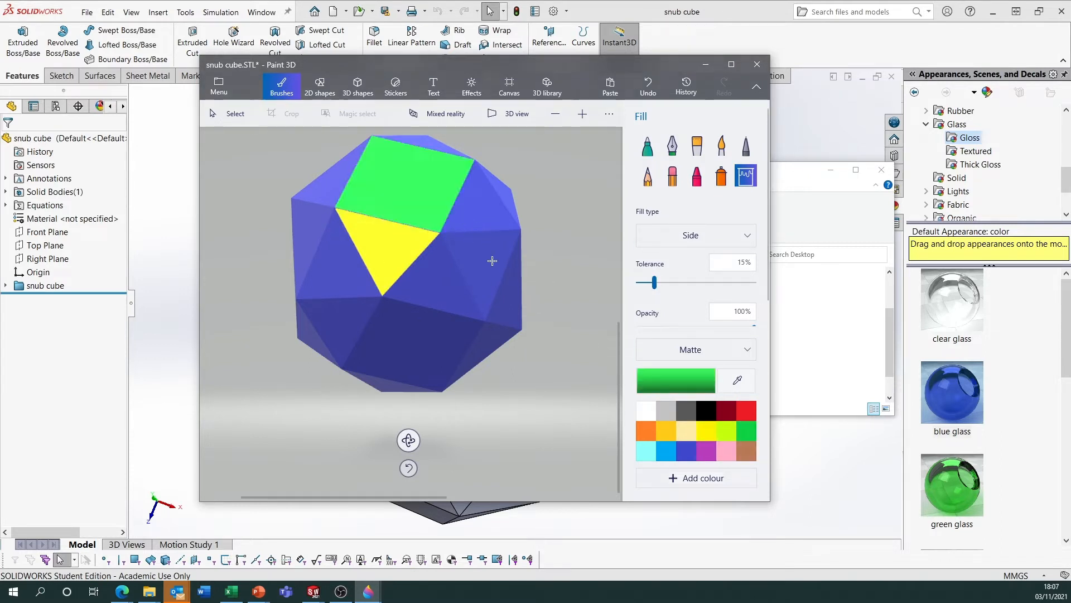
{"action": "left_click", "coordinate": [666, 451]}
{"action": "left_click", "coordinate": [421, 274]}
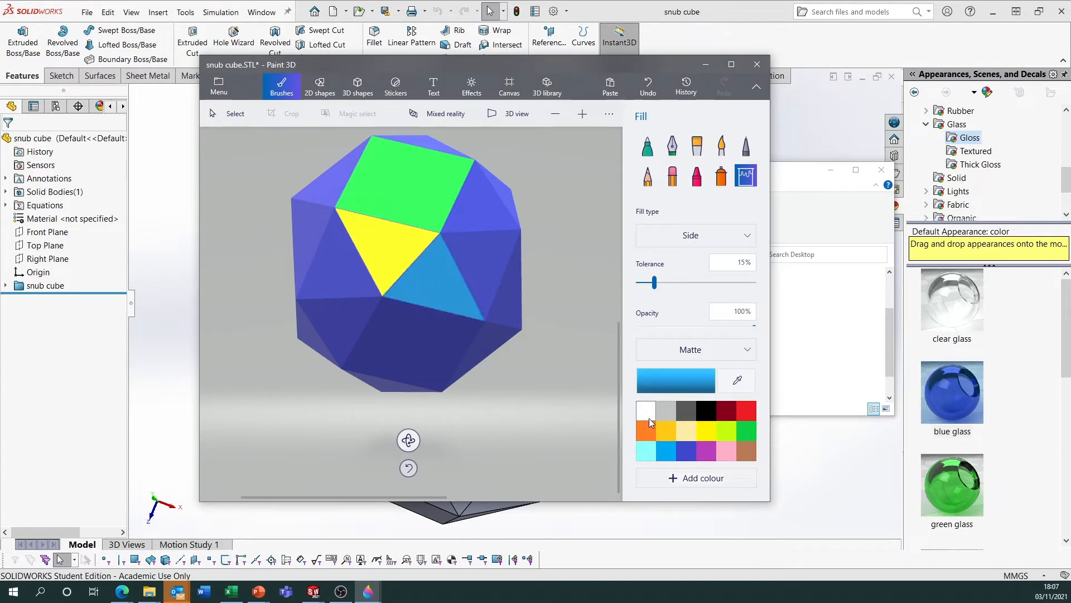
{"action": "left_click", "coordinate": [706, 451]}
{"action": "left_click", "coordinate": [358, 270]}
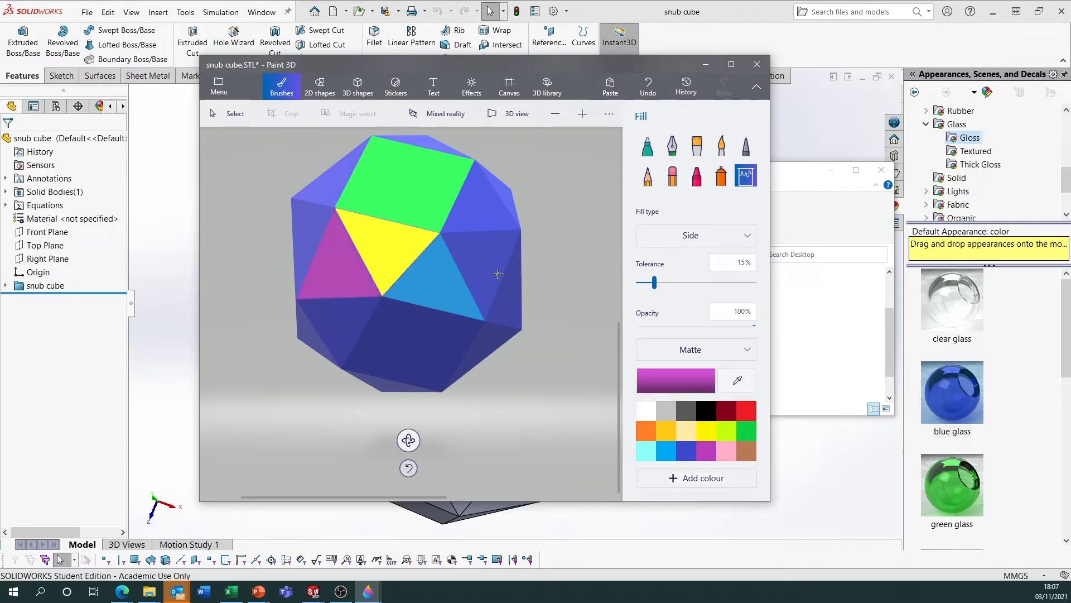
Fill the triangle beside the light blue one black and the triangle above it dark red.
{"action": "left_click", "coordinate": [705, 411]}
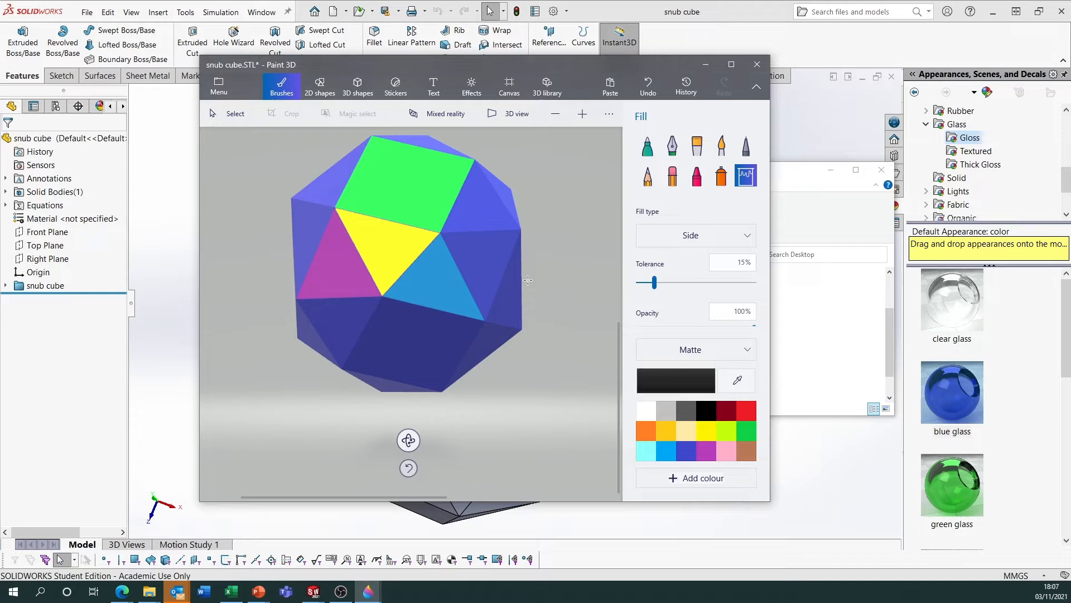
{"action": "left_click", "coordinate": [475, 255]}
{"action": "left_click", "coordinate": [726, 411]}
{"action": "left_click", "coordinate": [481, 215]}
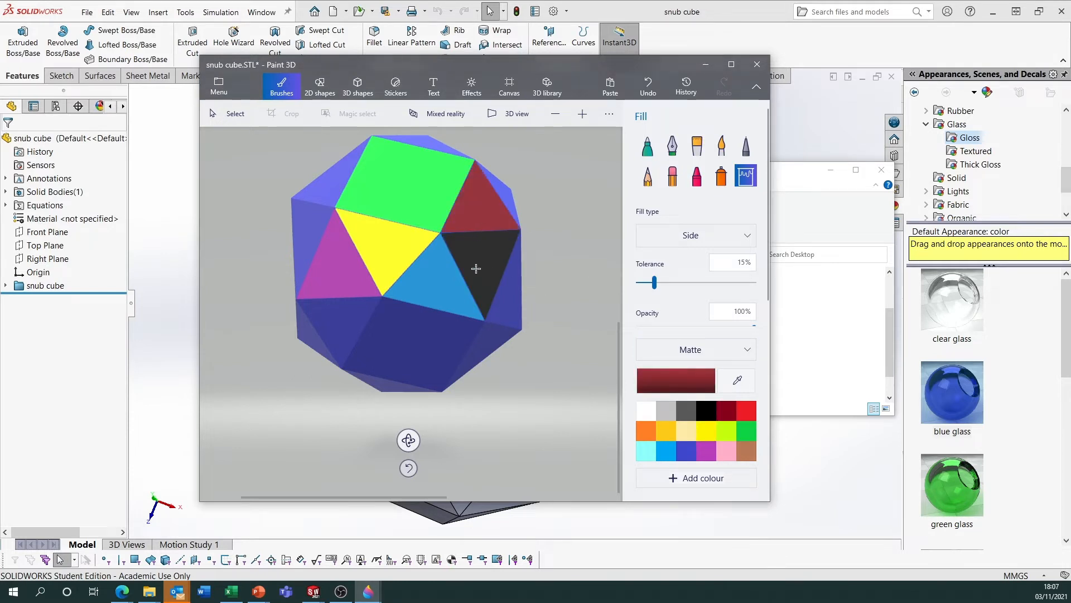
{"action": "mouse_move", "coordinate": [410, 440]}
{"action": "left_mouse_down"}
{"action": "mouse_move", "coordinate": [366, 478]}
{"action": "mouse_move", "coordinate": [495, 447]}
{"action": "mouse_move", "coordinate": [483, 431]}
{"action": "left_mouse_up"}
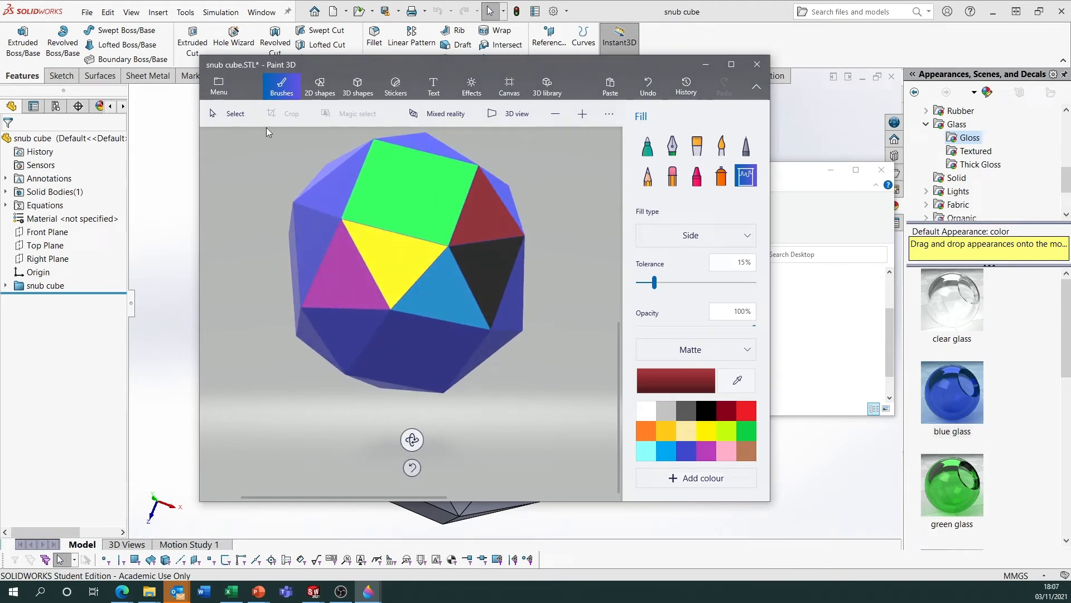
Save a copy of the coloured model to the Desktop as a 3D - GLB file named snub cube.
{"action": "left_click", "coordinate": [219, 86]}
{"action": "left_click", "coordinate": [299, 239]}
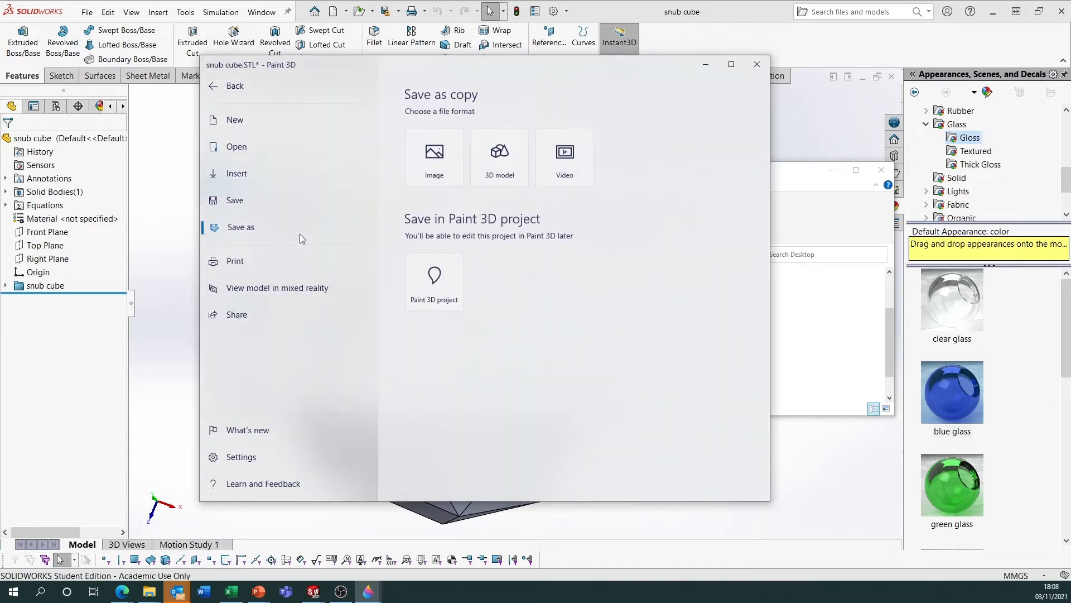
{"action": "left_click", "coordinate": [507, 176]}
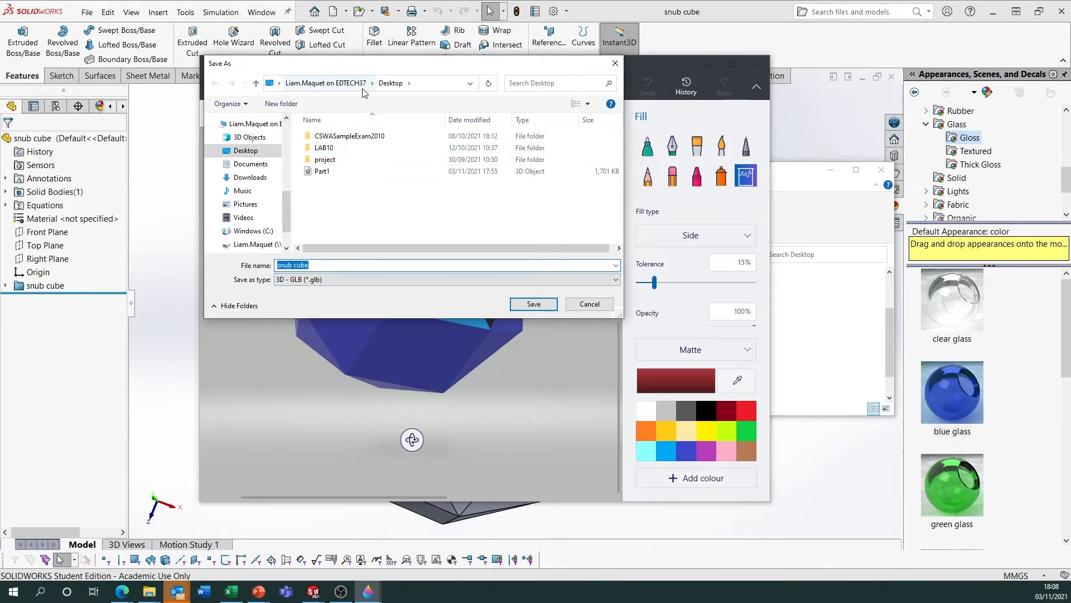
{"action": "left_click", "coordinate": [540, 305]}
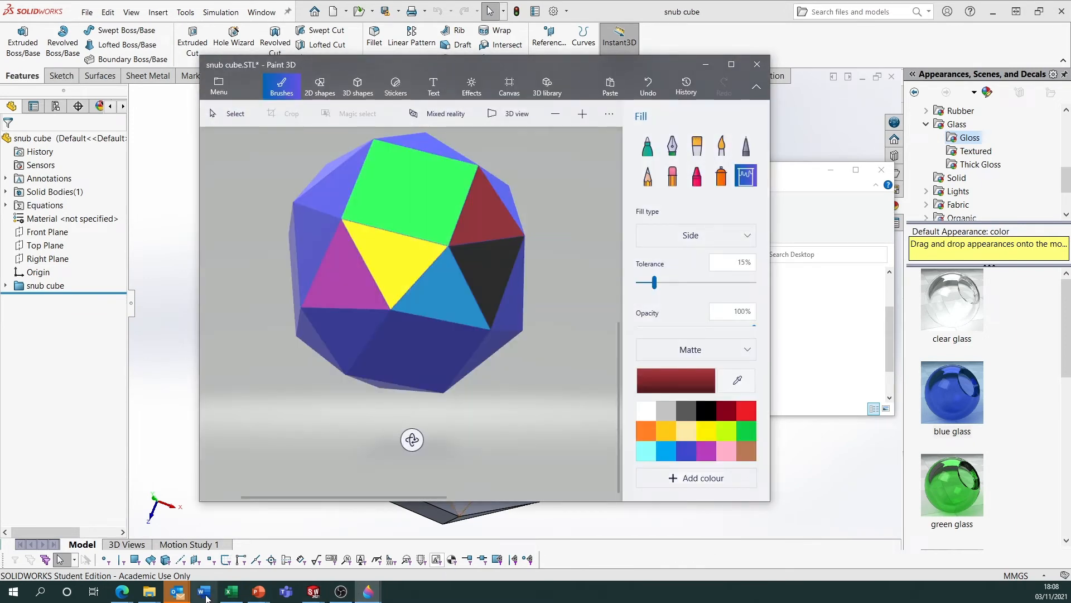
Switch to the PN4025_week10_Lab1 presentation in PowerPoint and open slide 15 for inserting content.
{"action": "mouse_move", "coordinate": [258, 591]}
{"action": "left_click", "coordinate": [262, 548]}
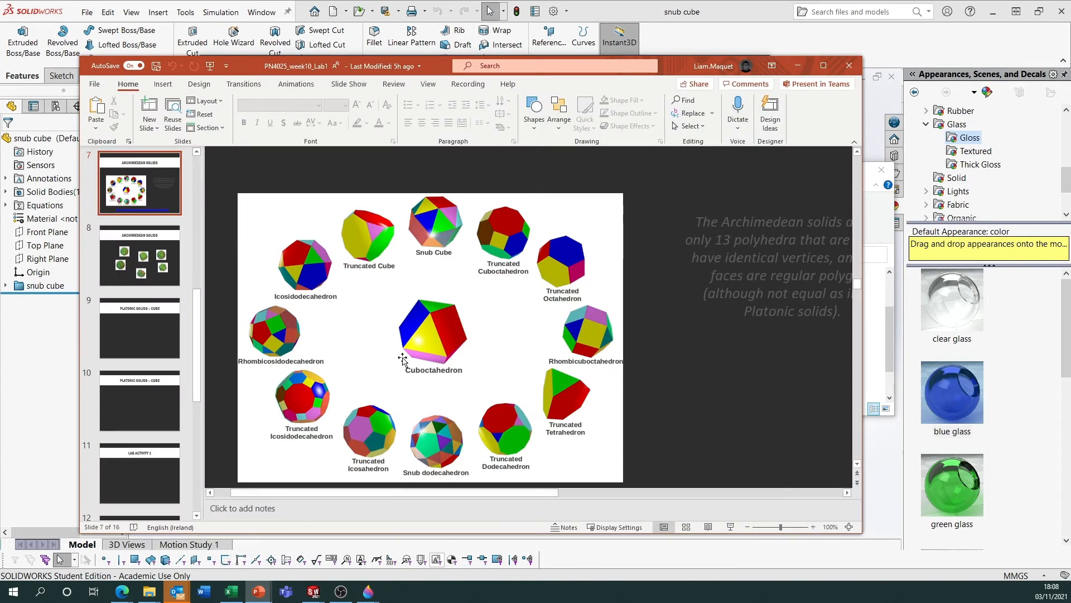
{"action": "scroll", "coordinate": [165, 333], "scroll_direction": "down", "scroll_amount": 5}
{"action": "left_click", "coordinate": [157, 412]}
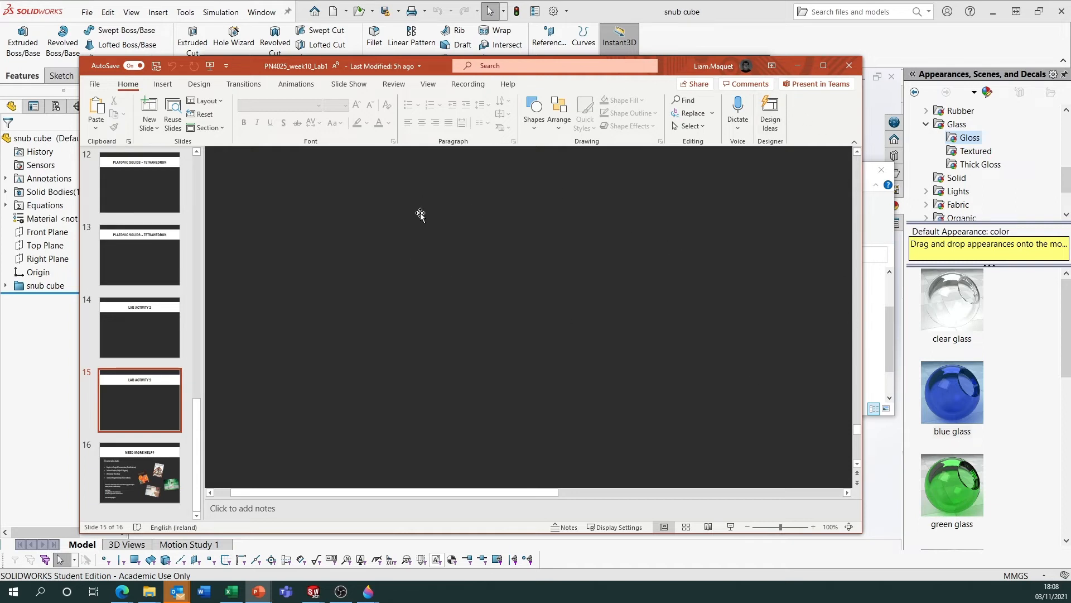
{"action": "left_click", "coordinate": [161, 85]}
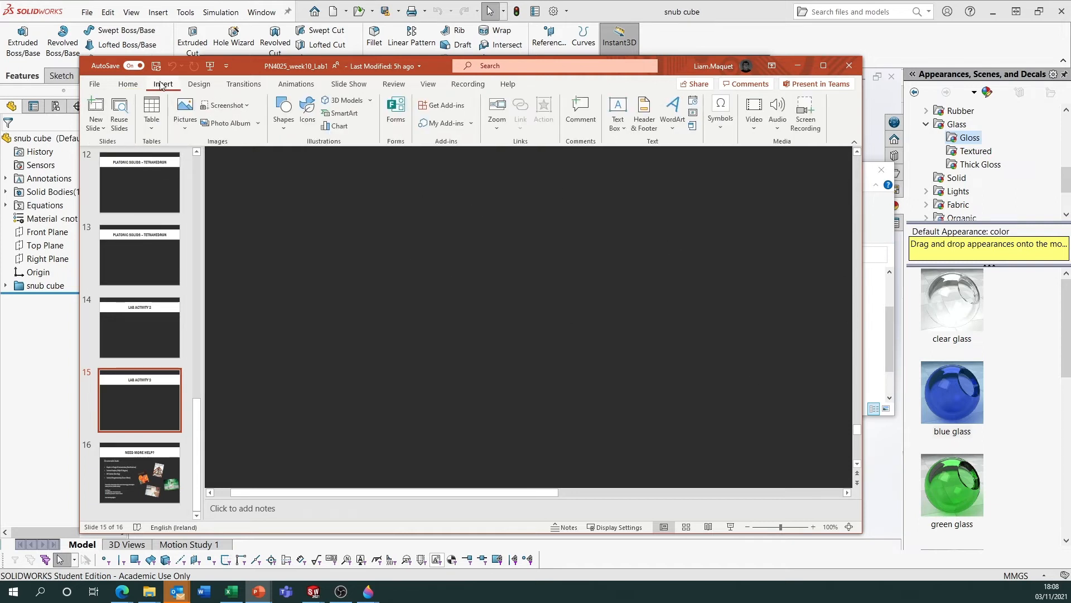